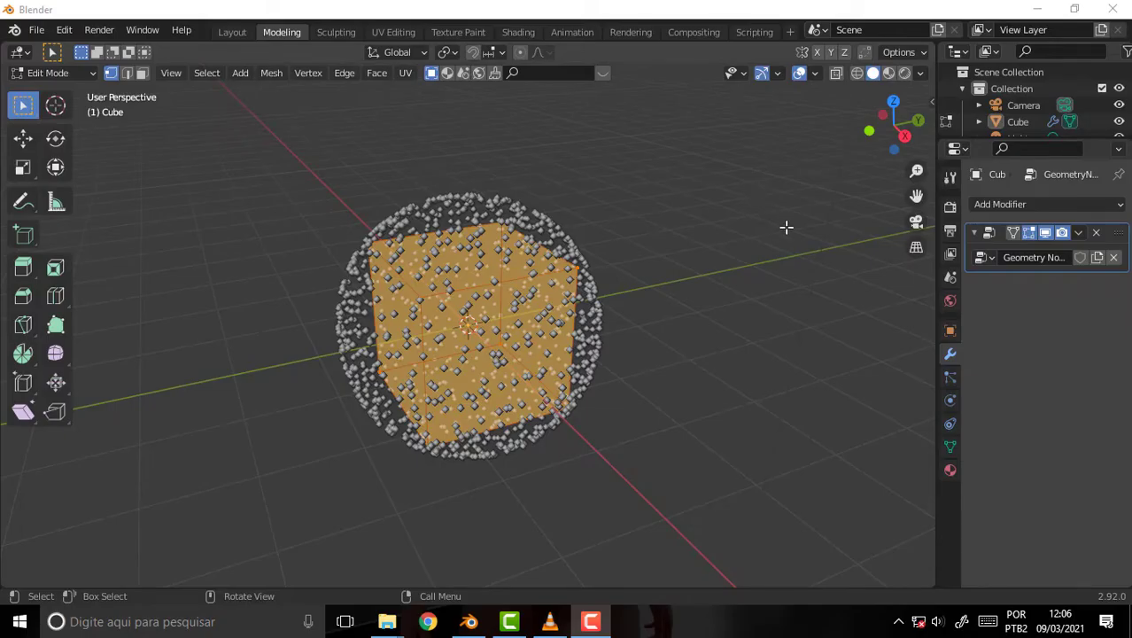
Step: Orbit around the scattered-point cube and widen the Properties editor
mouse_move(773, 225)
middle_mouse_down()
mouse_move(366, 83)
mouse_move(664, 174)
mouse_move(768, 255)
mouse_move(859, 235)
mouse_move(849, 243)
middle_mouse_up()
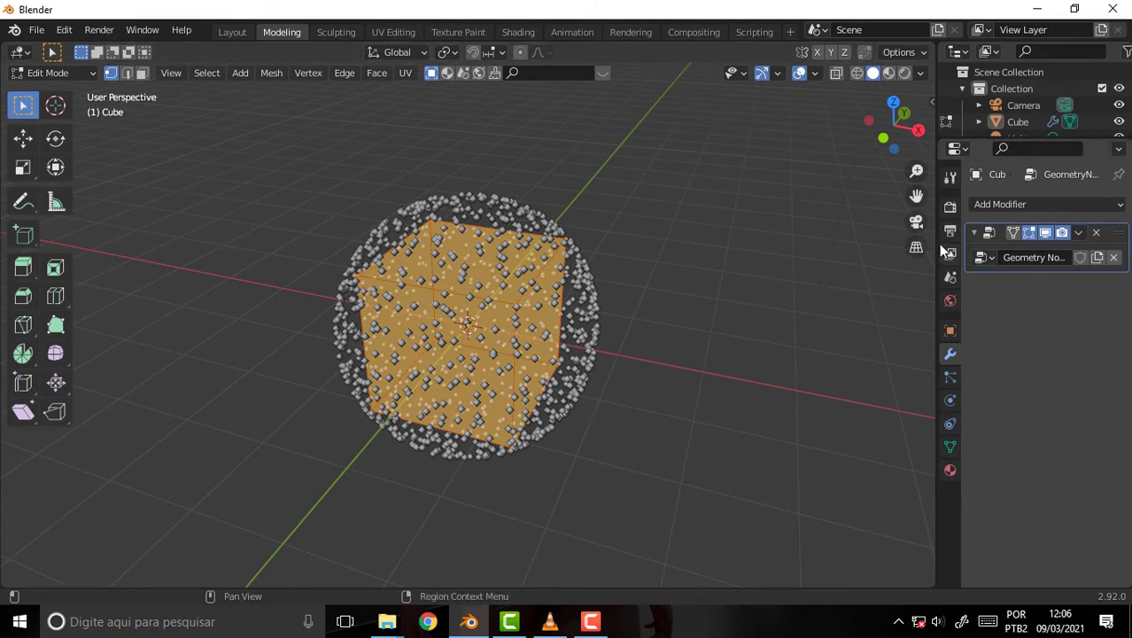
left_click_drag(934, 247, 837, 250)
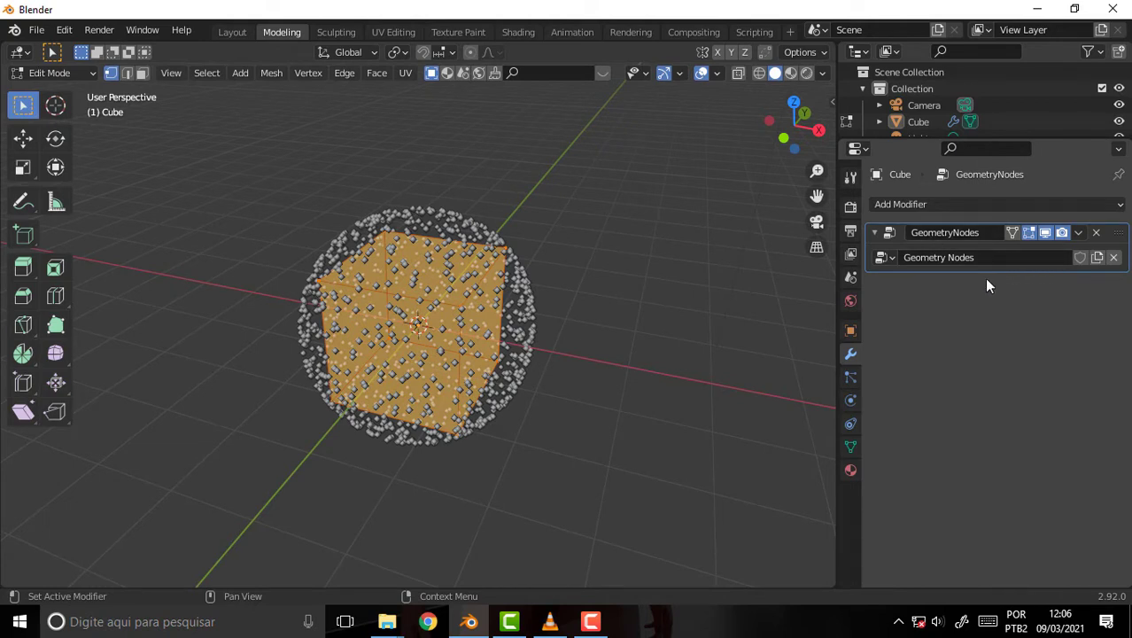
Step: Unlink the Geometry Nodes group, switch to Object Mode and delete the cube
left_click(1116, 257)
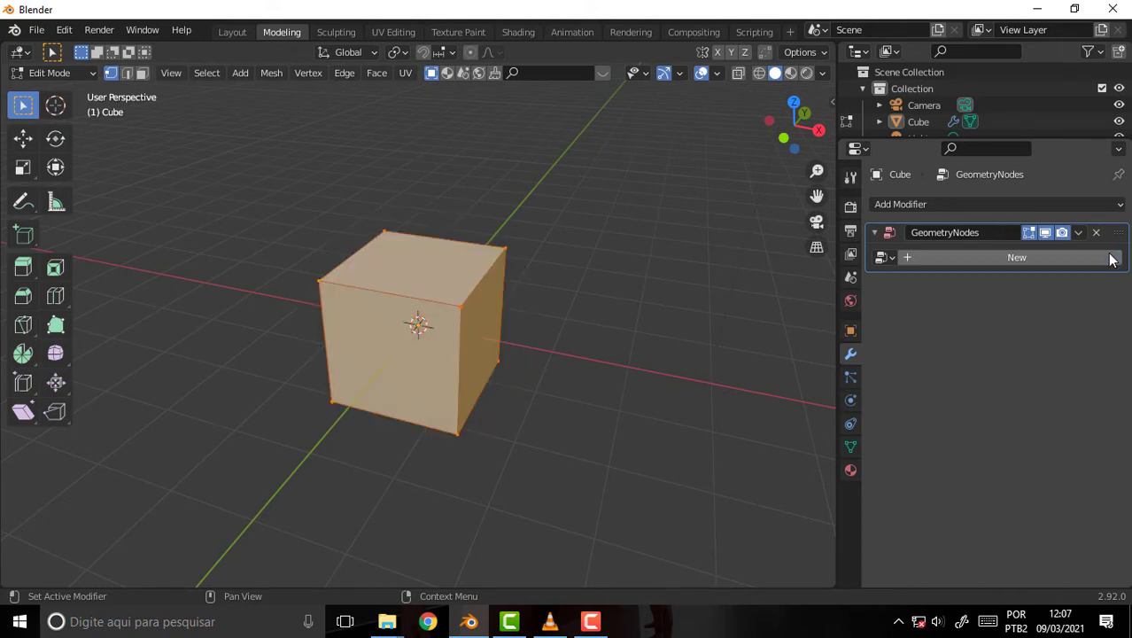
left_click(52, 74)
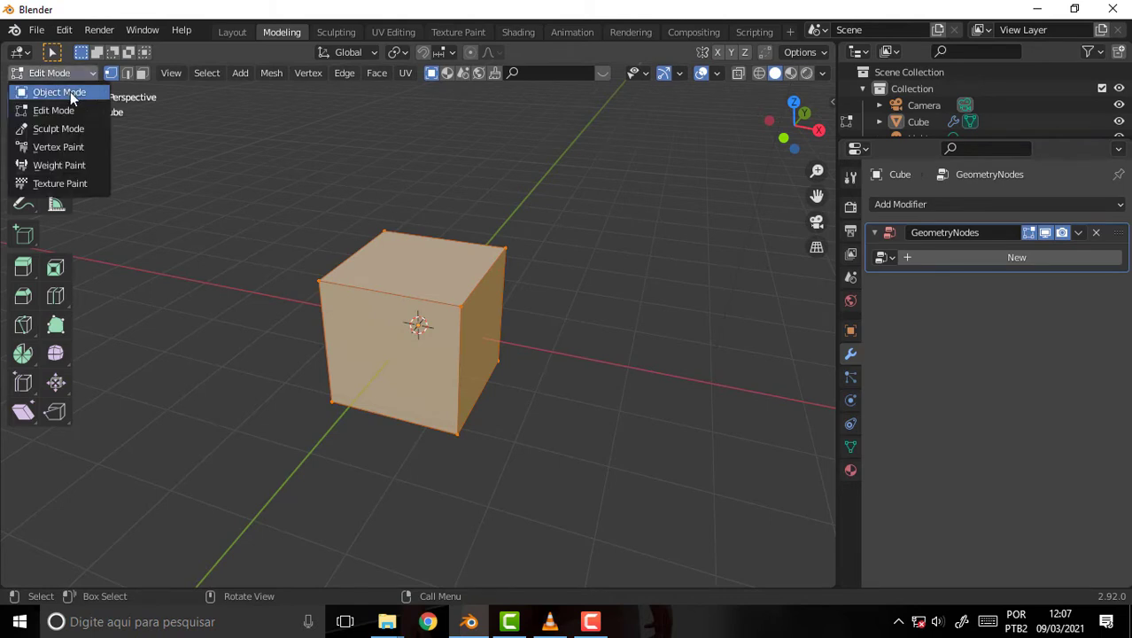
left_click(71, 94)
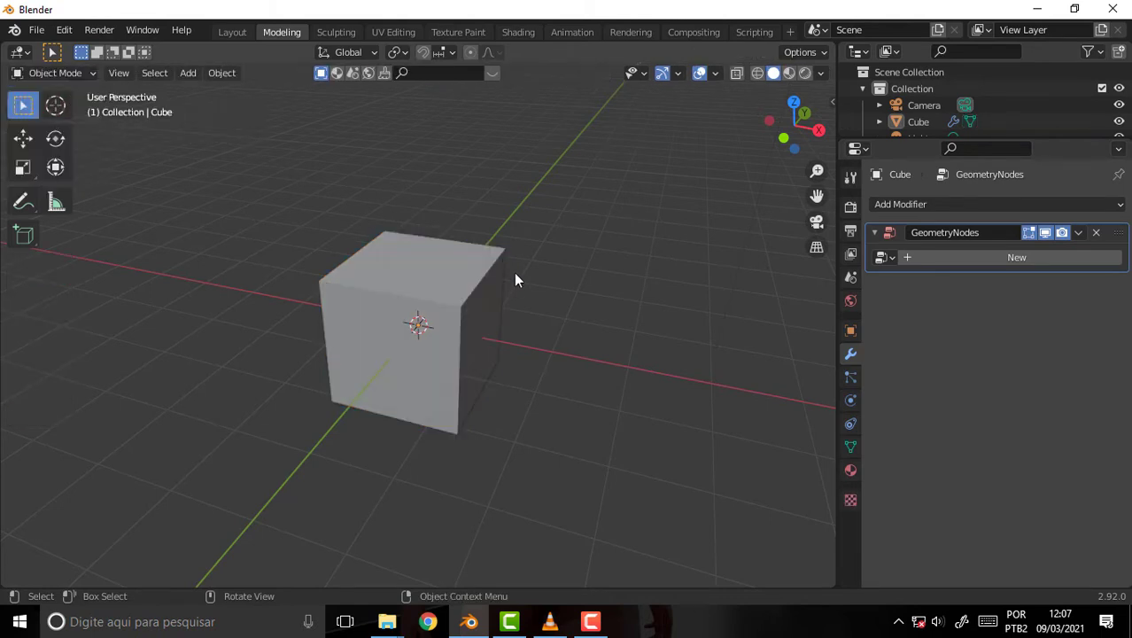
left_click(467, 289)
key("Delete")
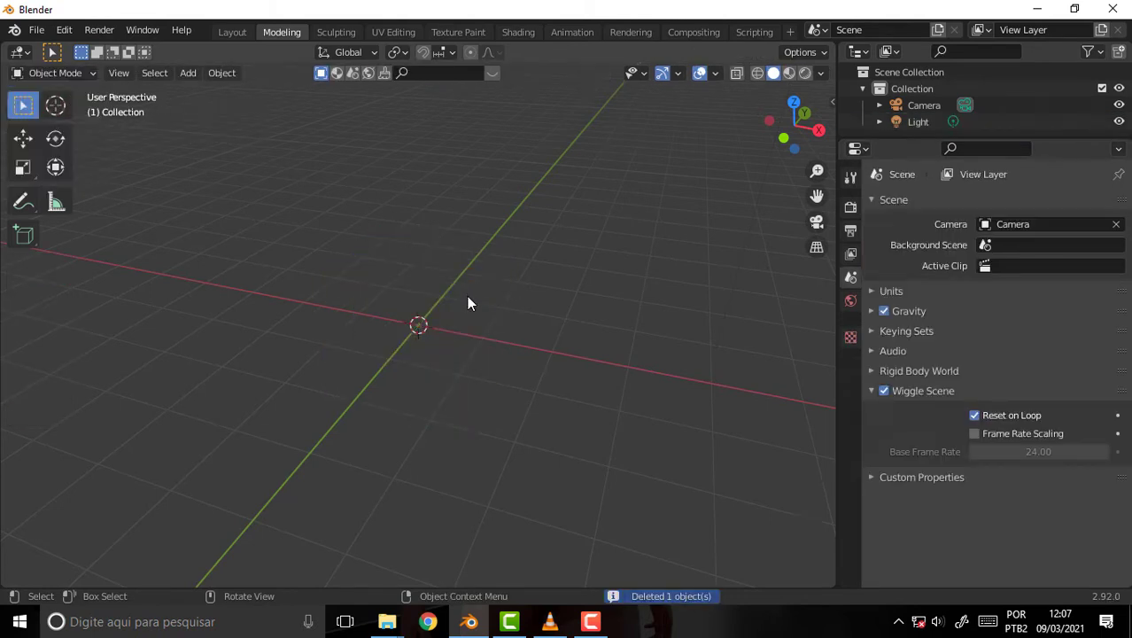
Step: Add a mesh plane at the scene centre and zoom in on it
key("shift+a")
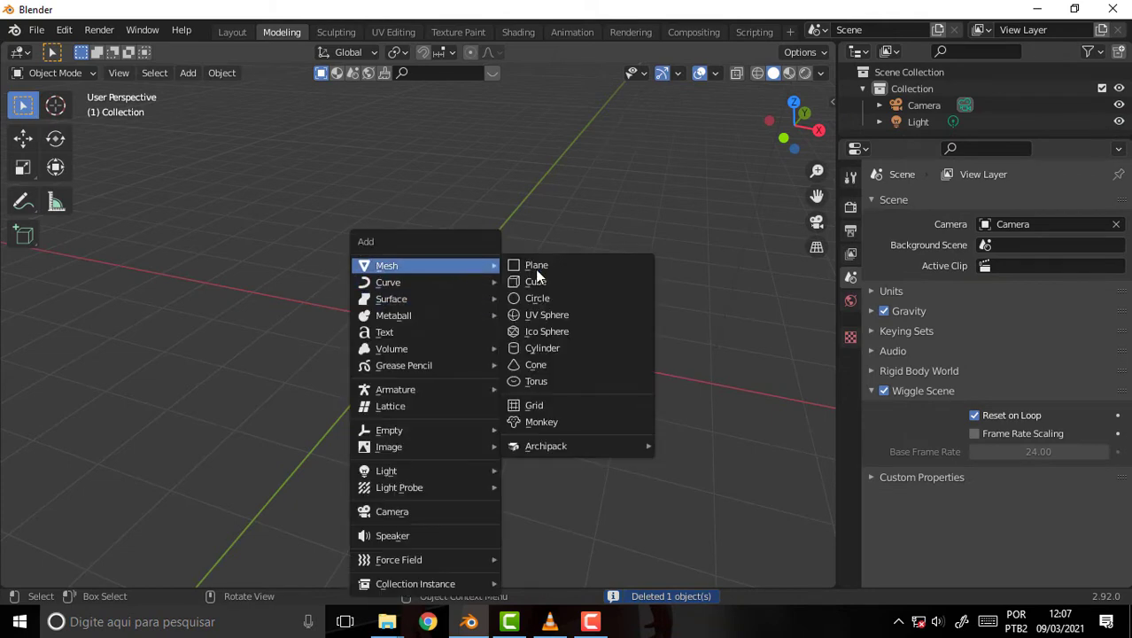
left_click(548, 273)
scroll(520, 220, "up", 3)
mouse_move(516, 216)
middle_mouse_down()
mouse_move(326, 260)
mouse_move(329, 306)
mouse_move(435, 270)
middle_mouse_up()
scroll(518, 248, "up", 2)
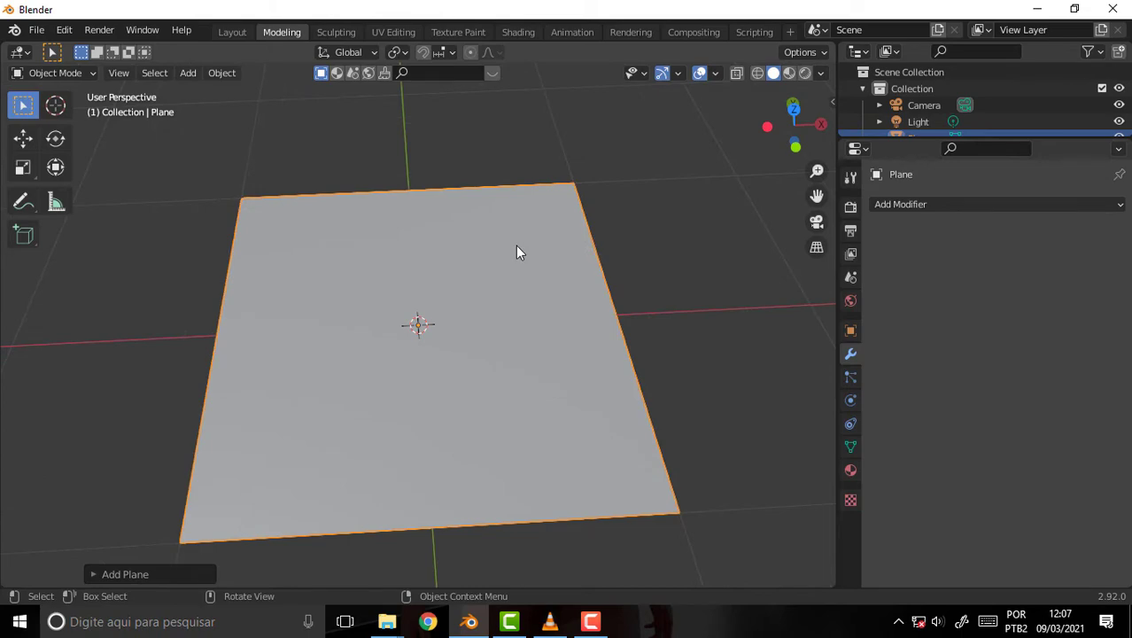
scroll(516, 246, "down", 1)
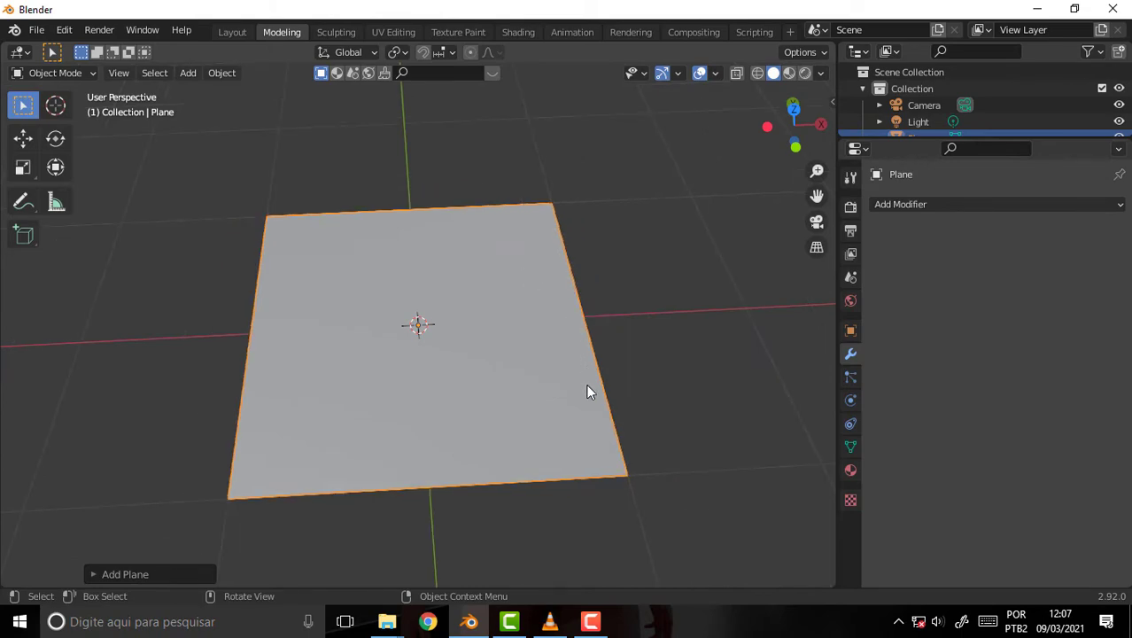
left_click(551, 623)
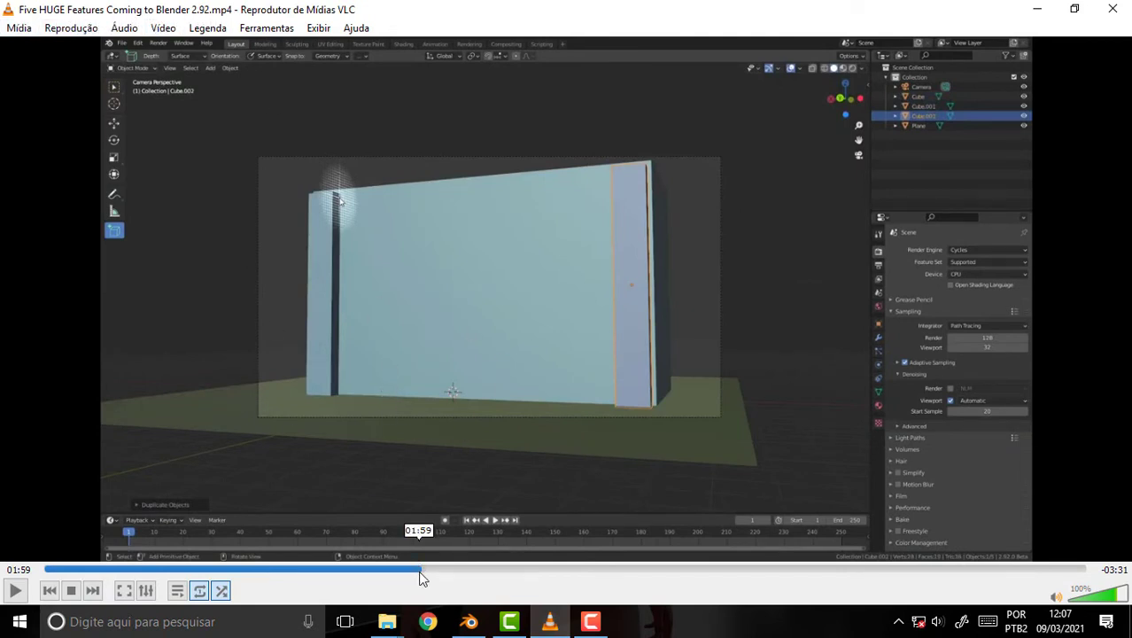
left_click_drag(423, 576, 408, 576)
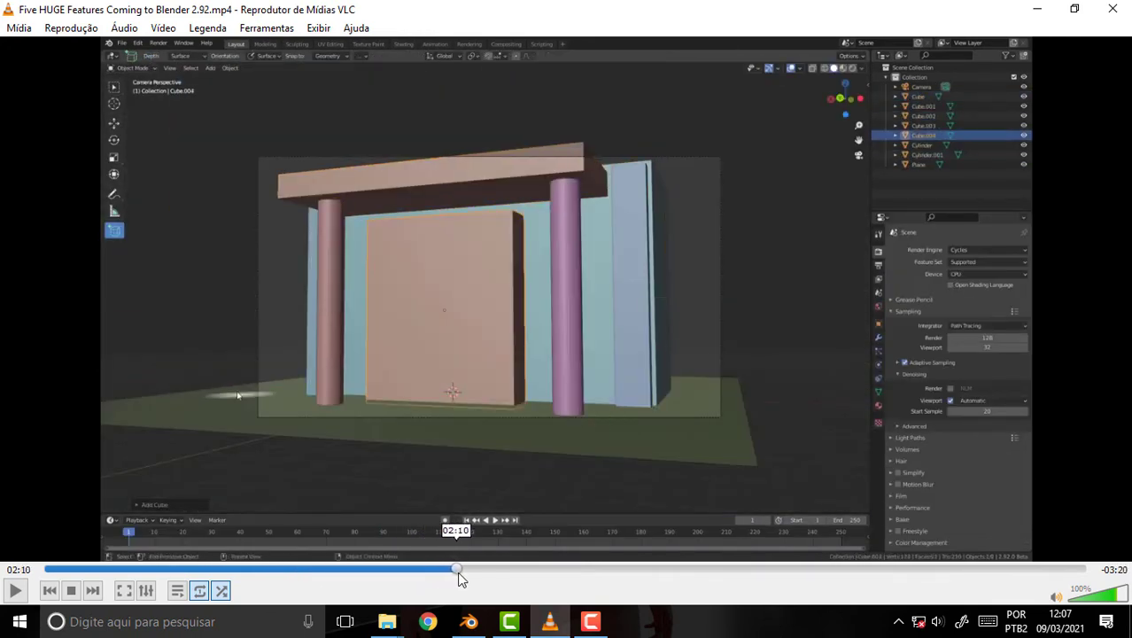
left_click_drag(420, 578, 462, 579)
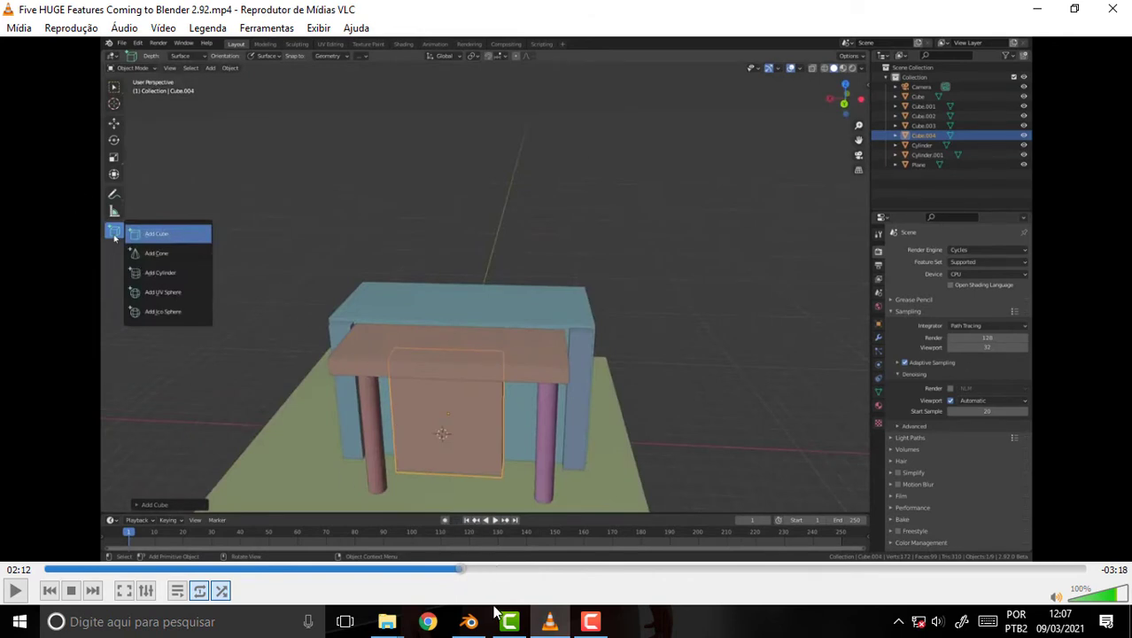
left_click(469, 621)
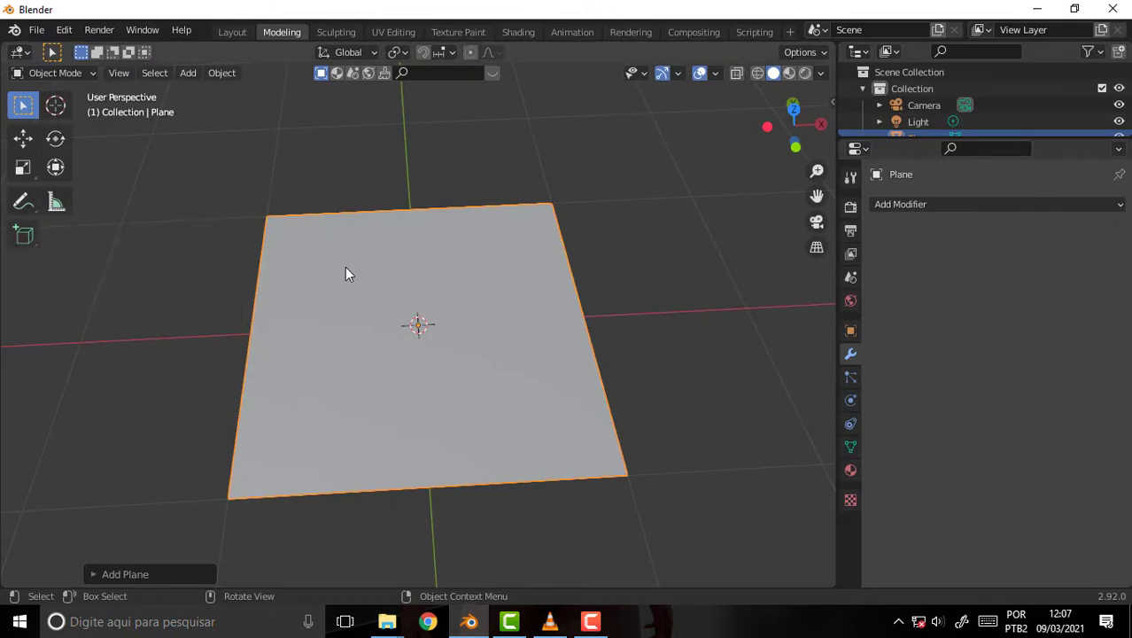
Step: Draw a tall box standing on the plane with the Add Cube tool
left_click(27, 233)
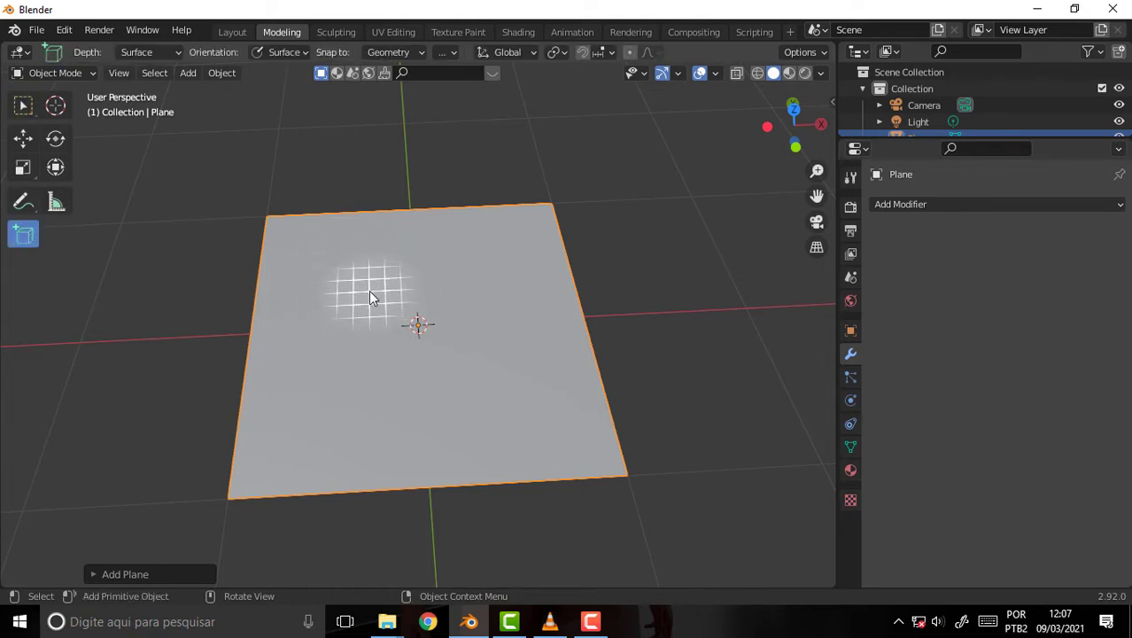
left_click_drag(329, 268, 459, 320)
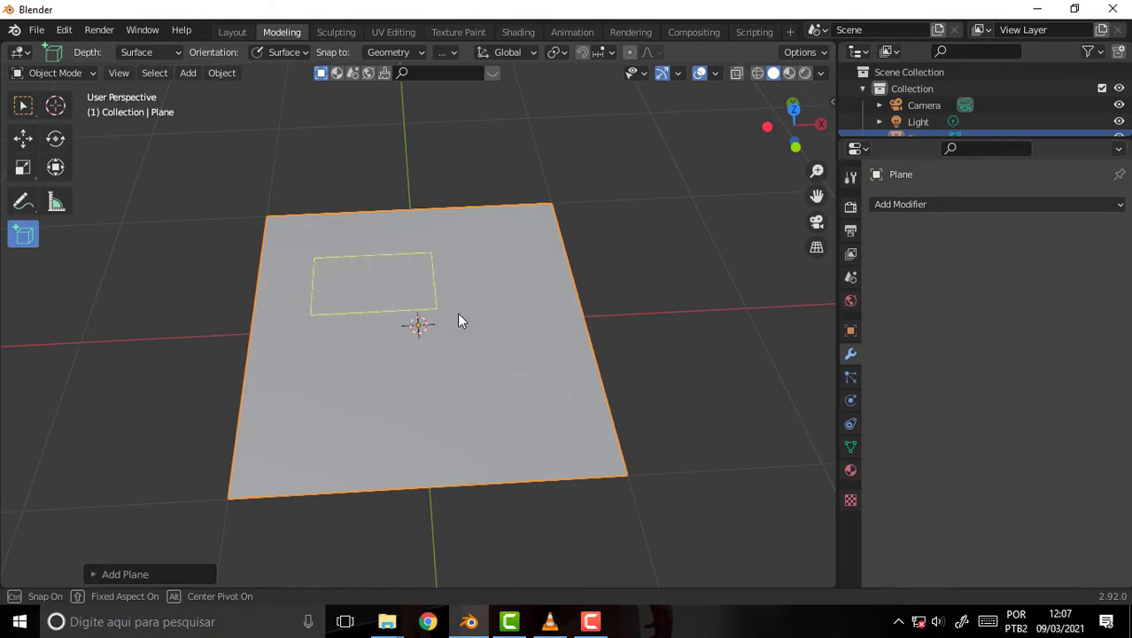
left_click_drag(532, 328, 533, 328)
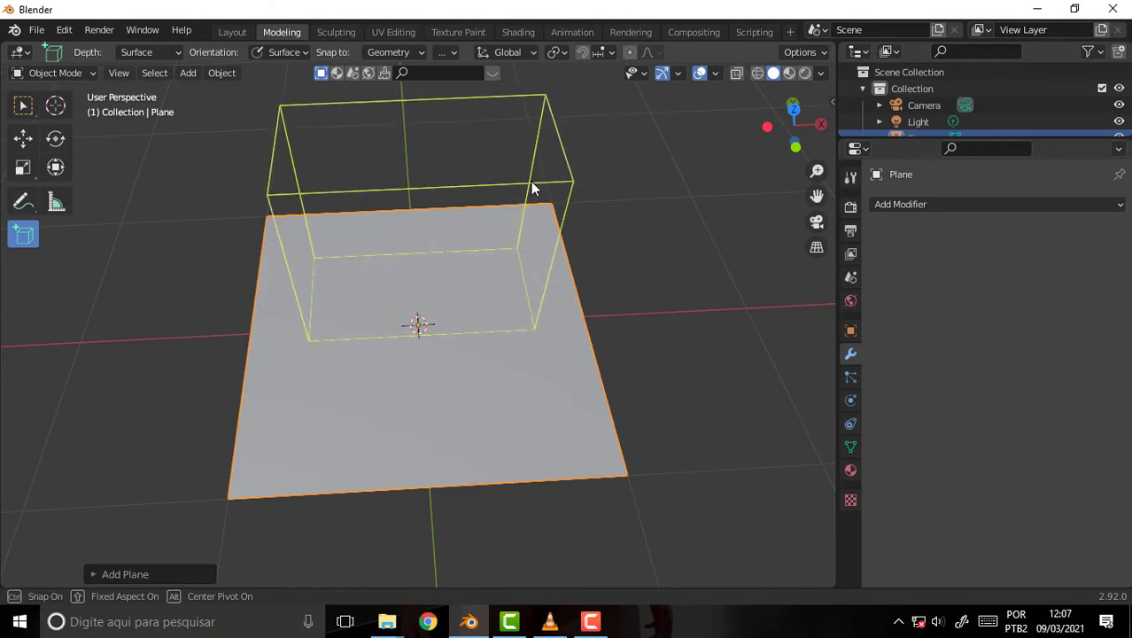
left_click(535, 193)
middle_click_drag(671, 195, 540, 133)
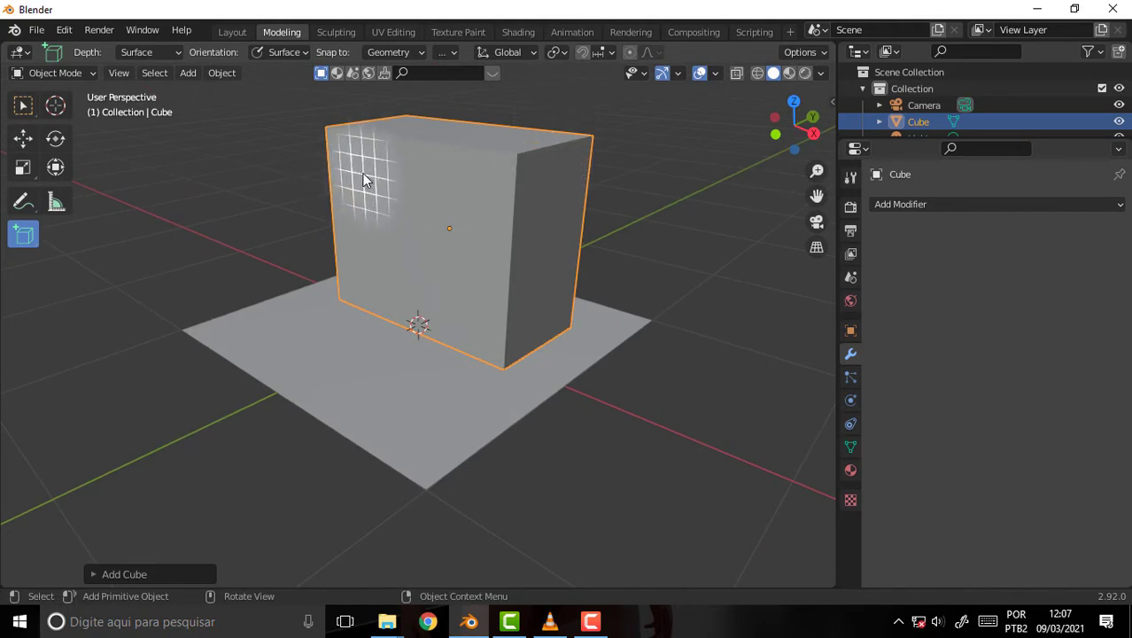
Step: Extrude a small block, Cube.001, out from the big box's front face
mouse_move(364, 173)
left_mouse_down()
mouse_move(337, 192)
mouse_move(329, 219)
left_mouse_up()
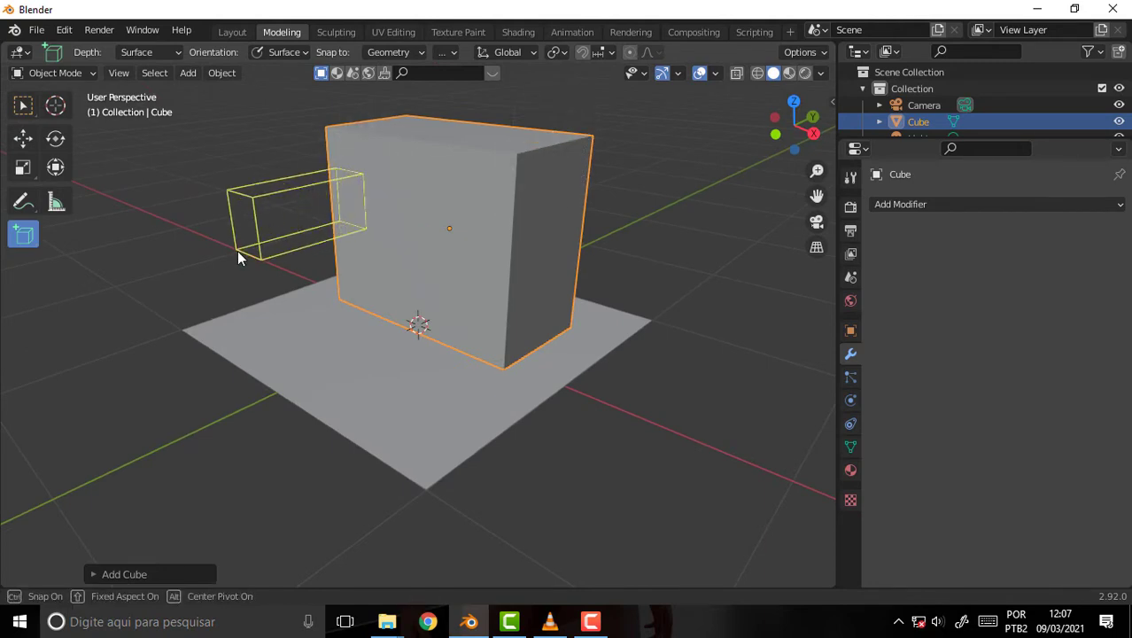
left_click(237, 251)
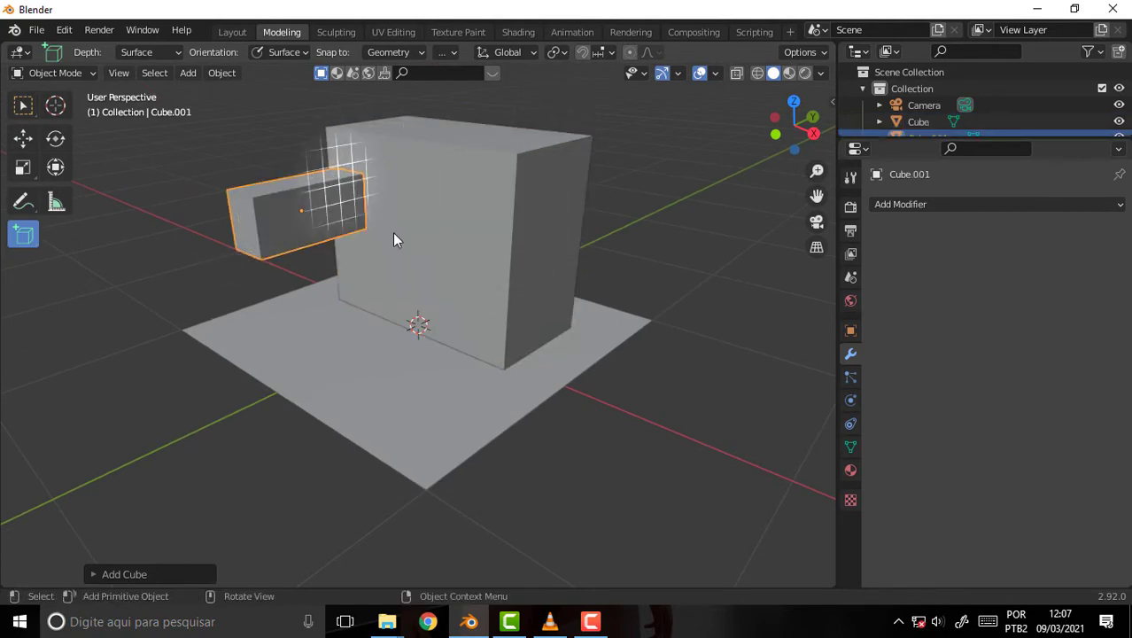
mouse_move(633, 213)
middle_mouse_down()
mouse_move(720, 202)
mouse_move(677, 163)
middle_mouse_up()
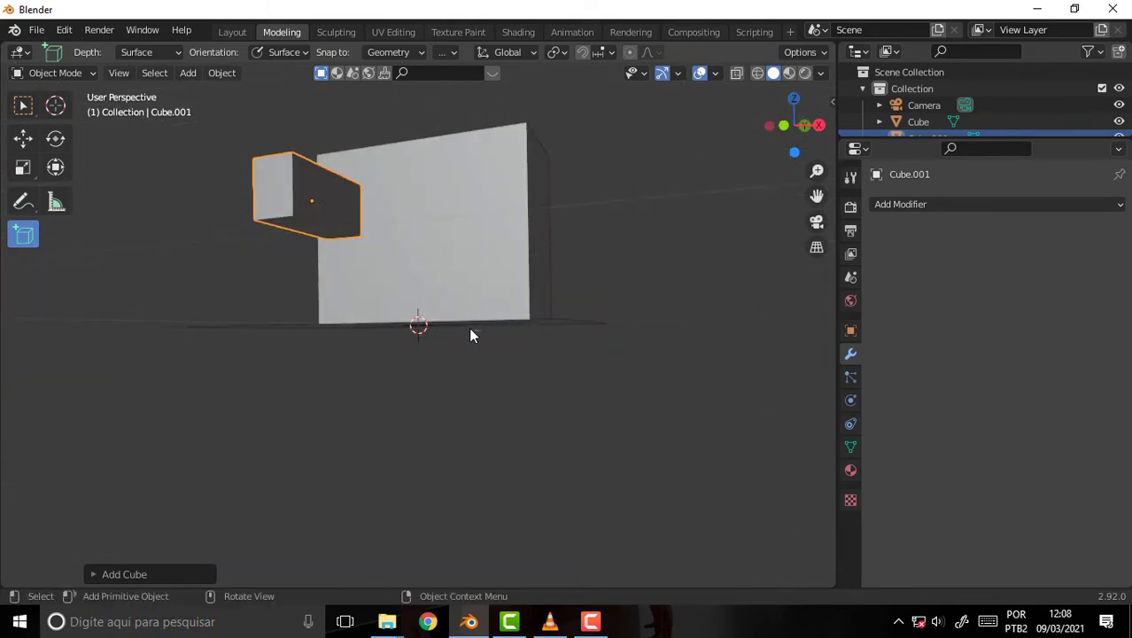
mouse_move(554, 301)
middle_mouse_down()
mouse_move(586, 251)
mouse_move(559, 228)
mouse_move(531, 157)
mouse_move(557, 263)
middle_mouse_up()
scroll(554, 259, "down", 1)
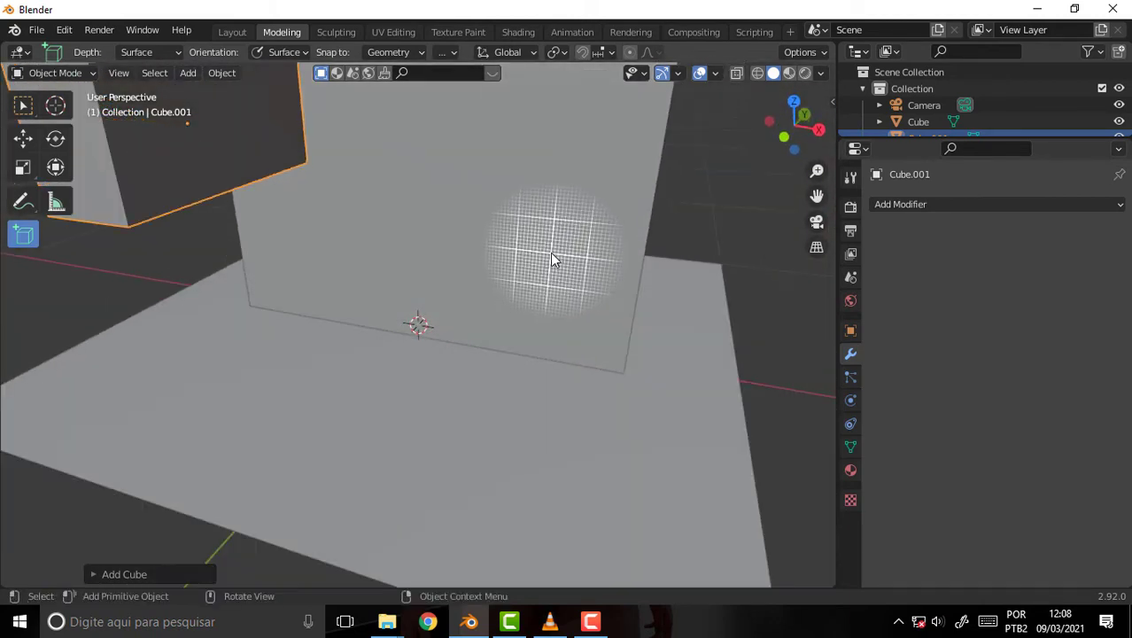
scroll(549, 259, "down", 2)
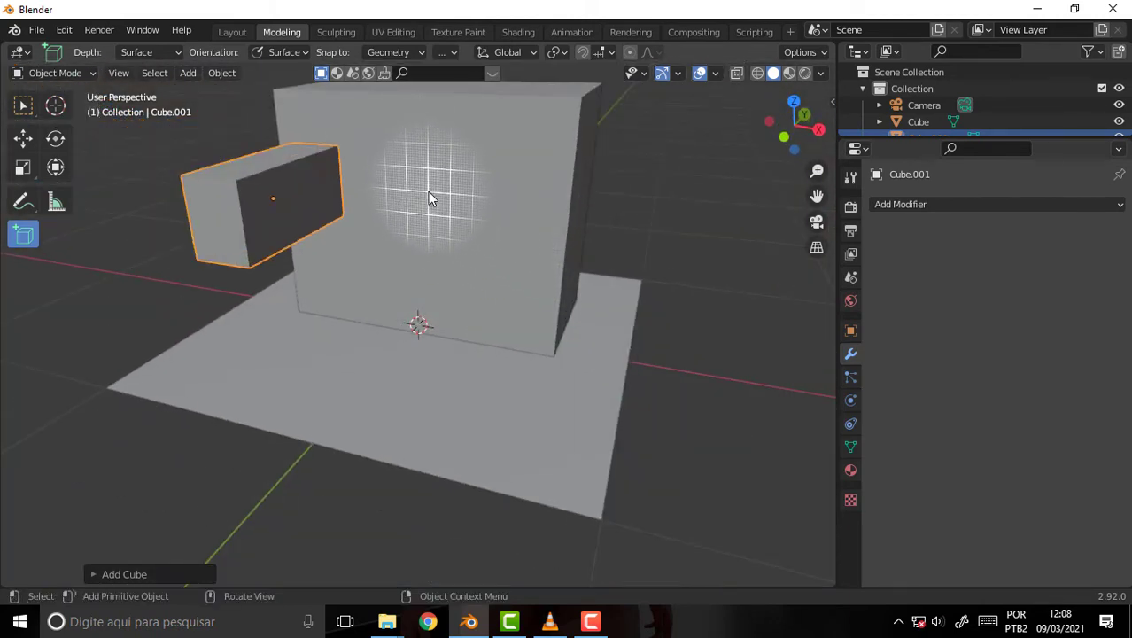
scroll(461, 203, "down", 1)
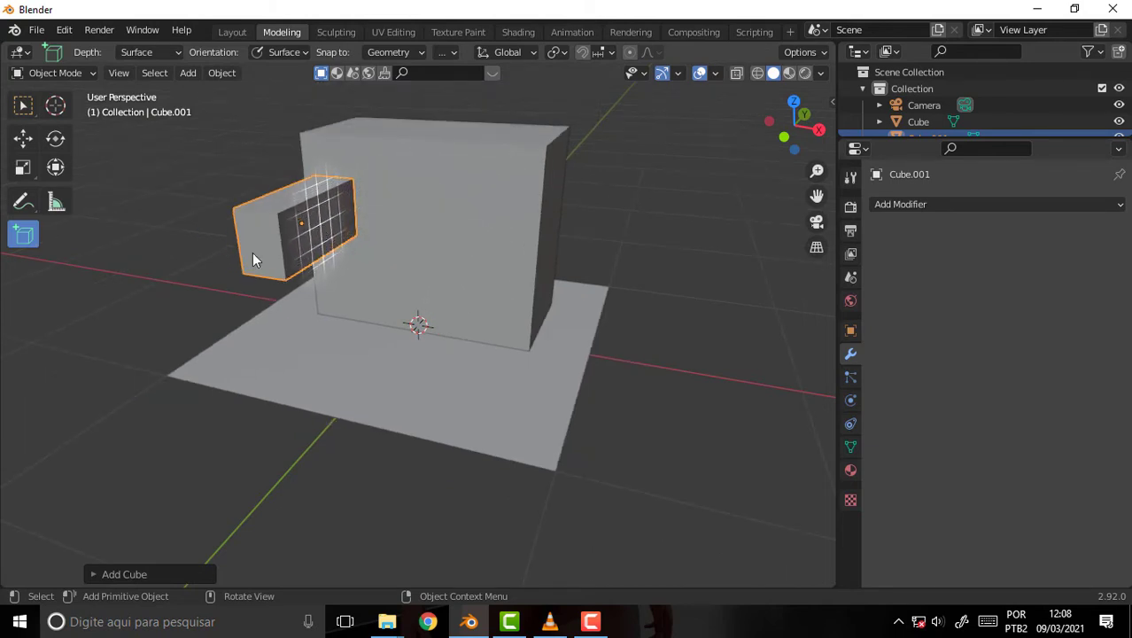
left_click(30, 237)
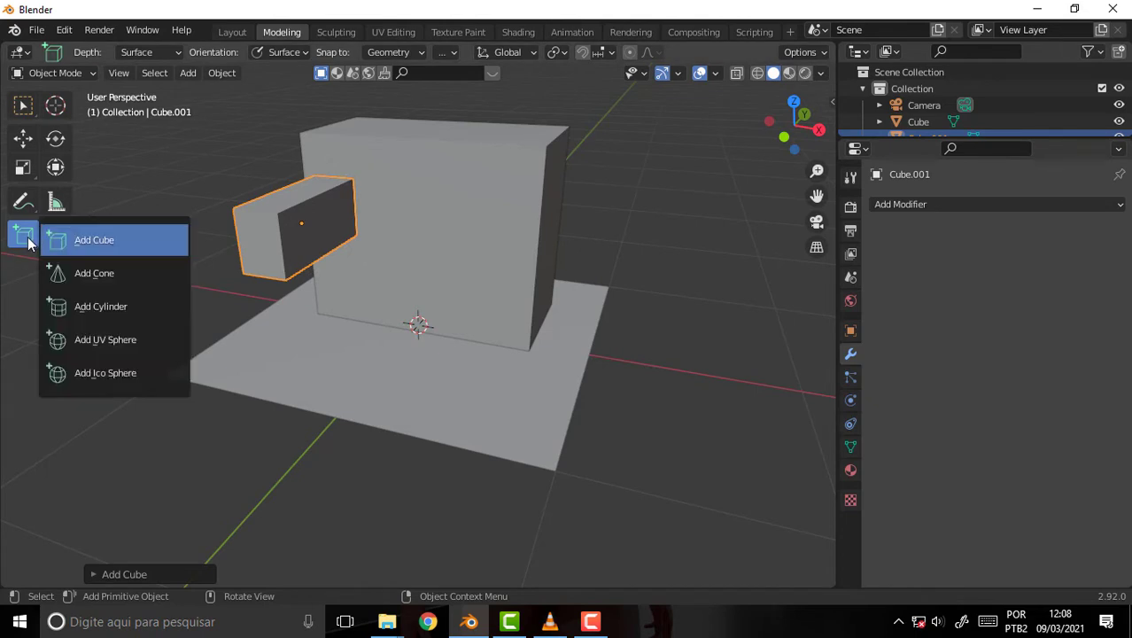
Step: Place a short cylinder on the big box's front face
left_click(111, 307)
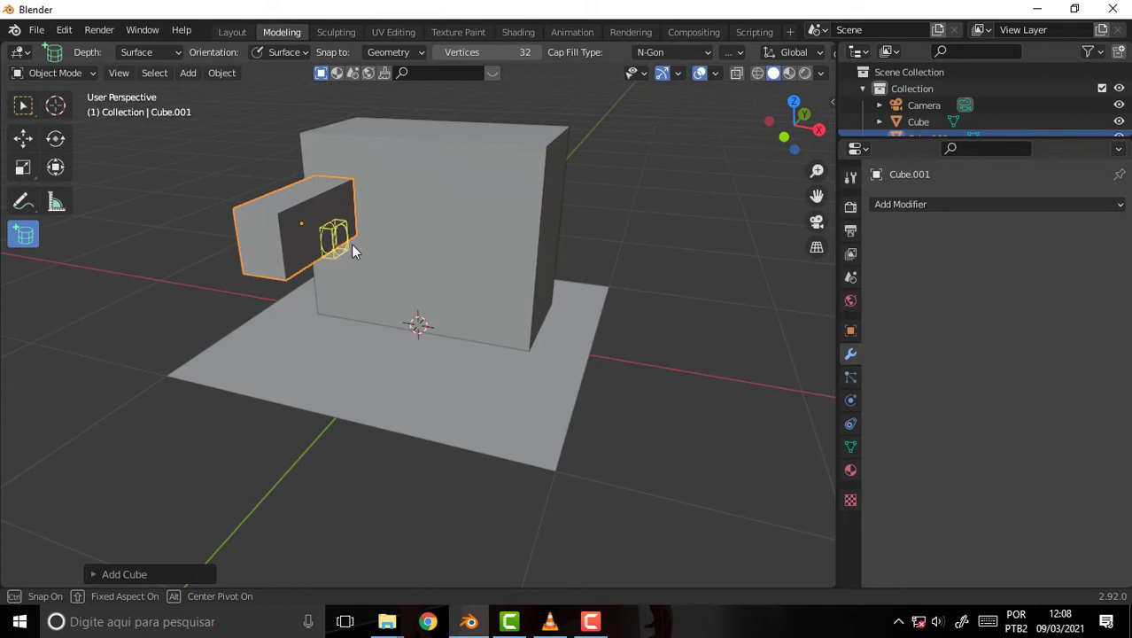
left_click(480, 278)
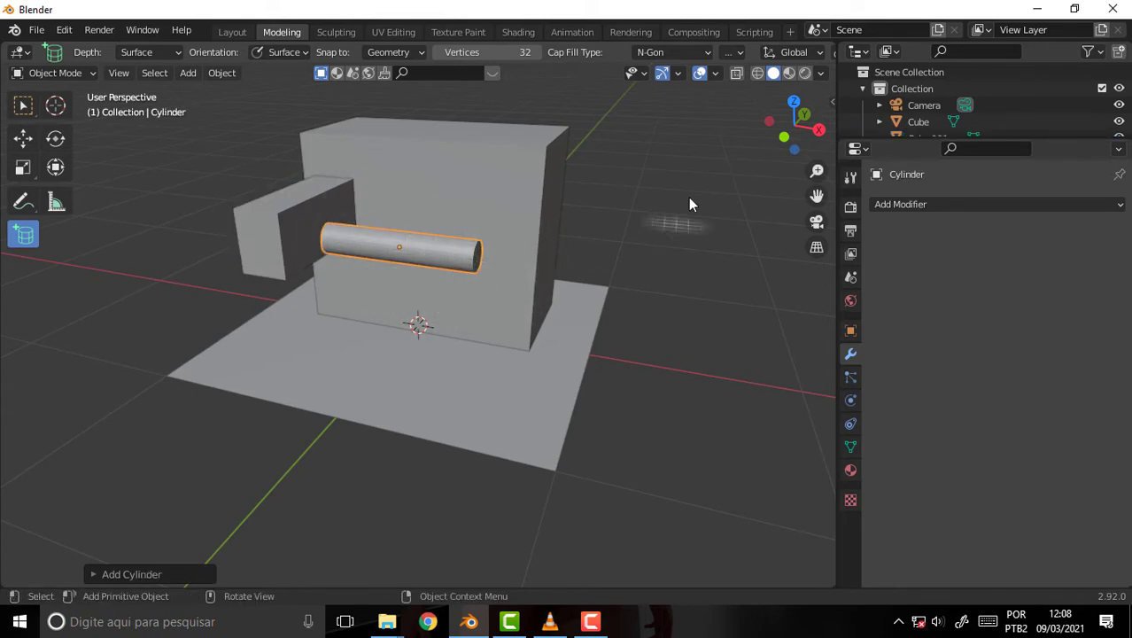
mouse_move(670, 191)
middle_mouse_down()
mouse_move(503, 172)
mouse_move(657, 167)
mouse_move(595, 122)
mouse_move(522, 152)
mouse_move(551, 169)
mouse_move(677, 175)
mouse_move(527, 198)
middle_mouse_up()
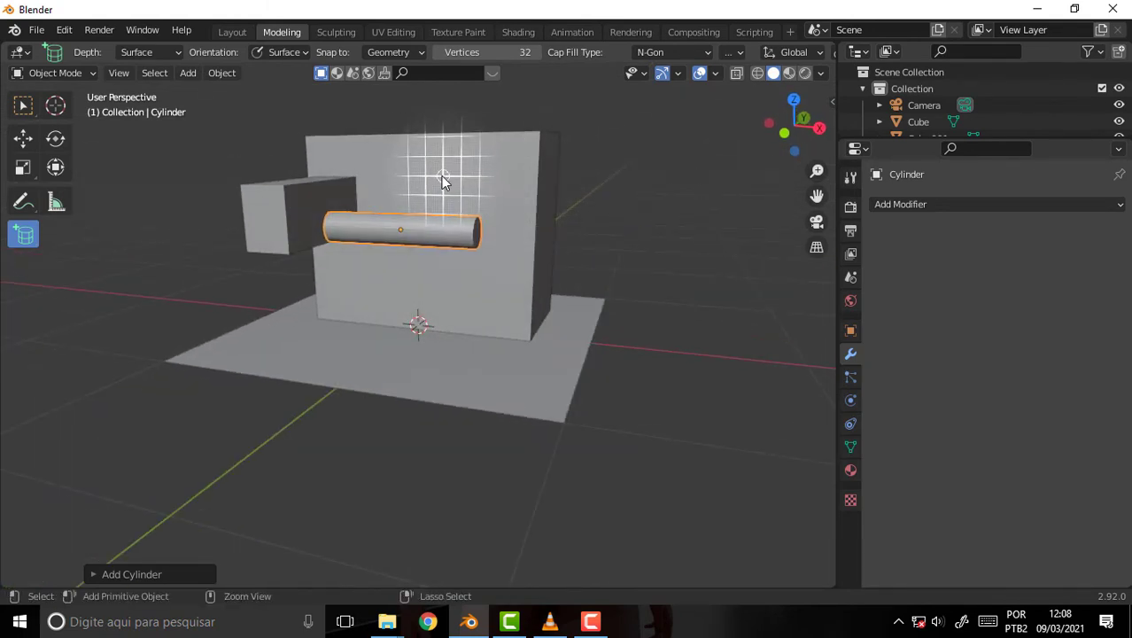
Step: Draw a longer cylinder, Cylinder.001, angled across the first one
left_click_drag(442, 182, 442, 186)
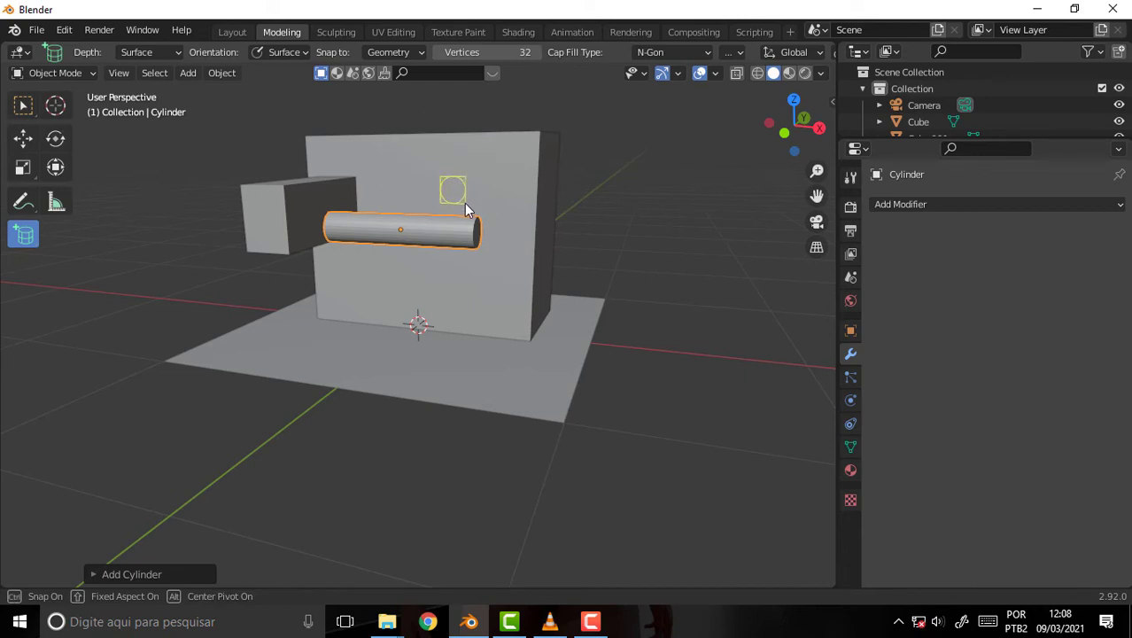
left_click_drag(470, 212, 469, 212)
left_click(326, 254)
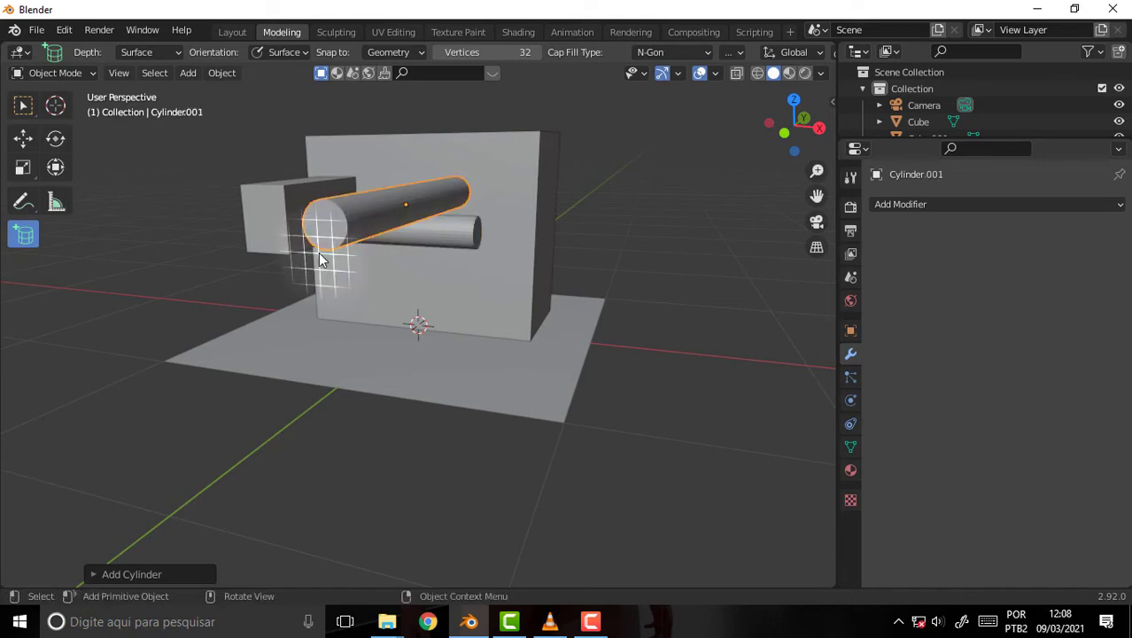
mouse_move(634, 193)
middle_mouse_down()
mouse_move(469, 184)
mouse_move(618, 215)
mouse_move(640, 251)
mouse_move(679, 218)
mouse_move(622, 188)
mouse_move(614, 145)
mouse_move(647, 238)
mouse_move(641, 322)
middle_mouse_up()
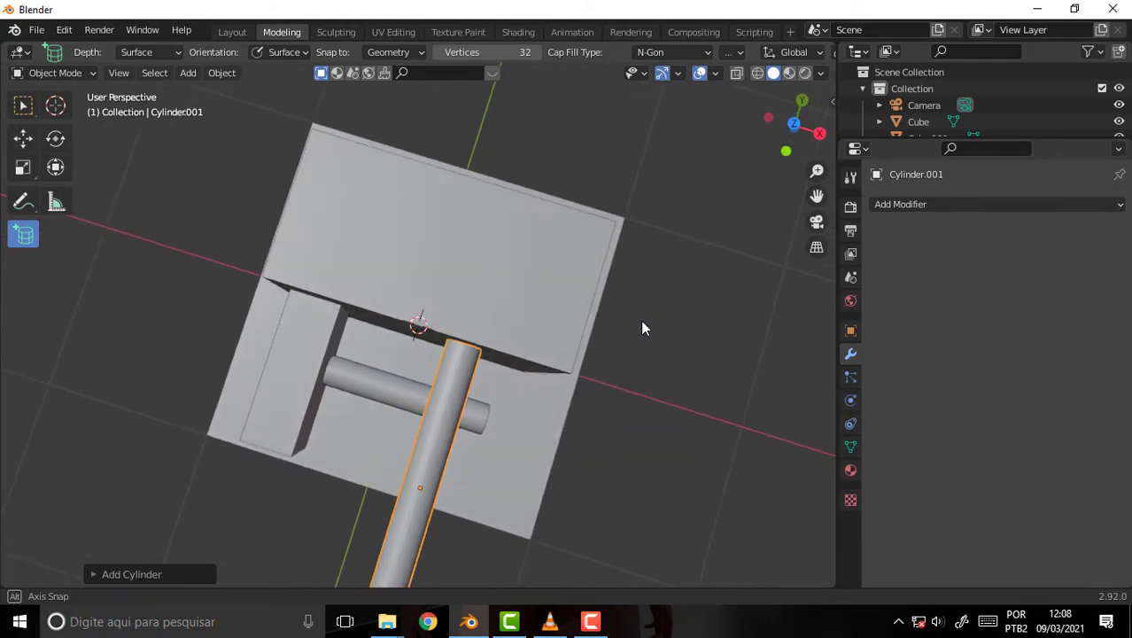
Step: Draw a small UV sphere on top of the big box and orbit to inspect it
left_click(23, 235)
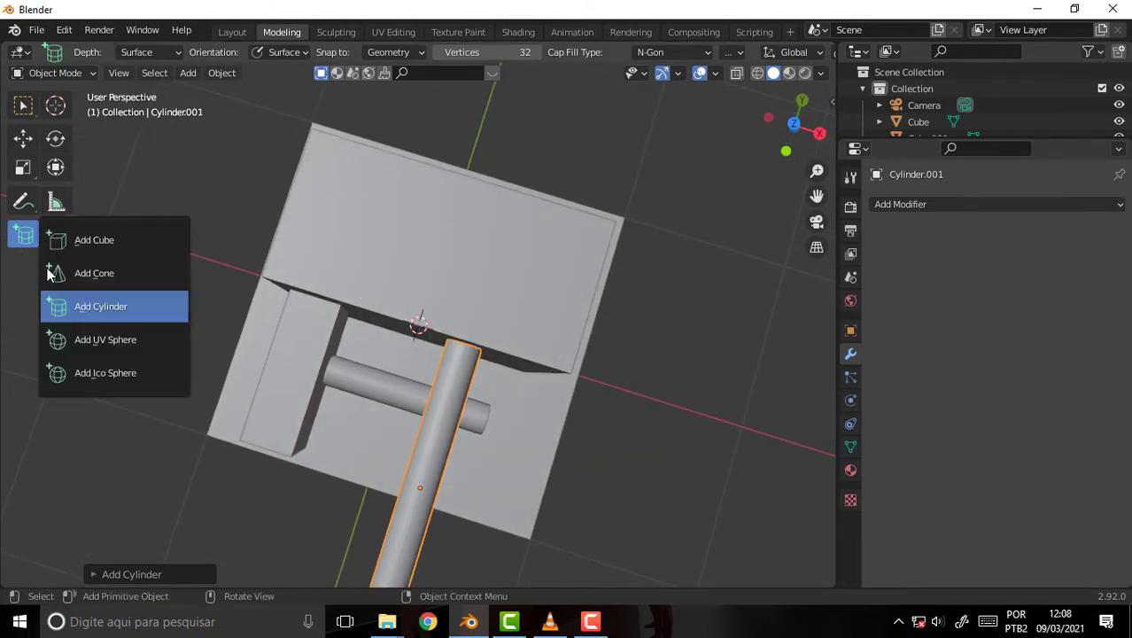
left_click(140, 340)
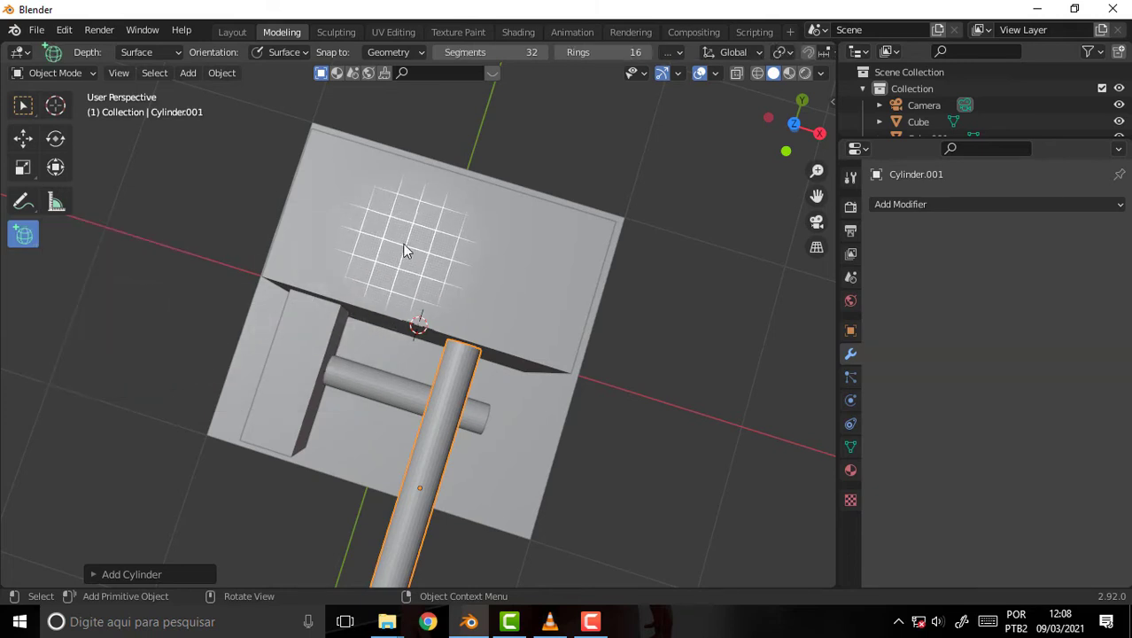
mouse_move(380, 231)
left_mouse_down()
mouse_move(401, 250)
mouse_move(419, 312)
left_mouse_up()
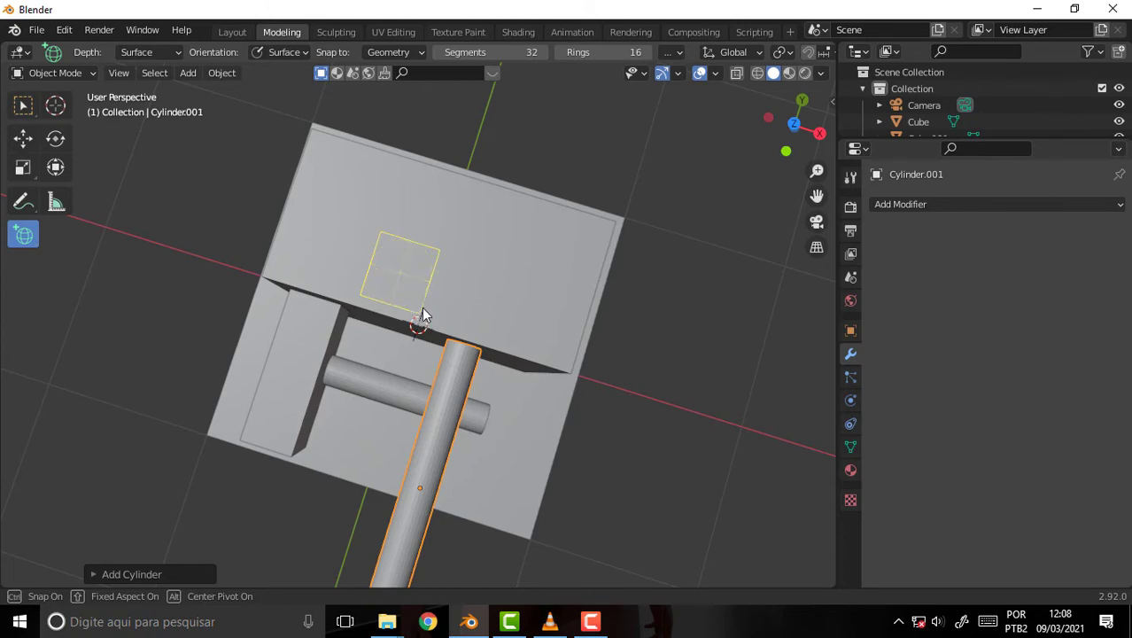
left_click(443, 245)
mouse_move(489, 212)
middle_mouse_down()
mouse_move(518, 586)
mouse_move(488, 599)
middle_mouse_up()
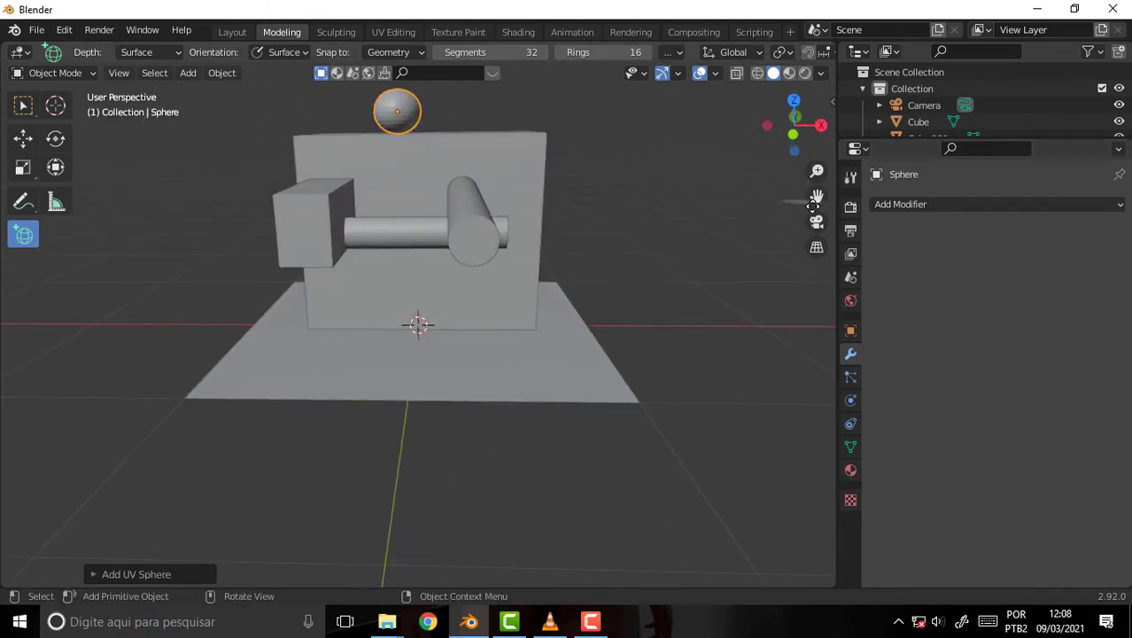
middle_click_drag(819, 196, 2, 319)
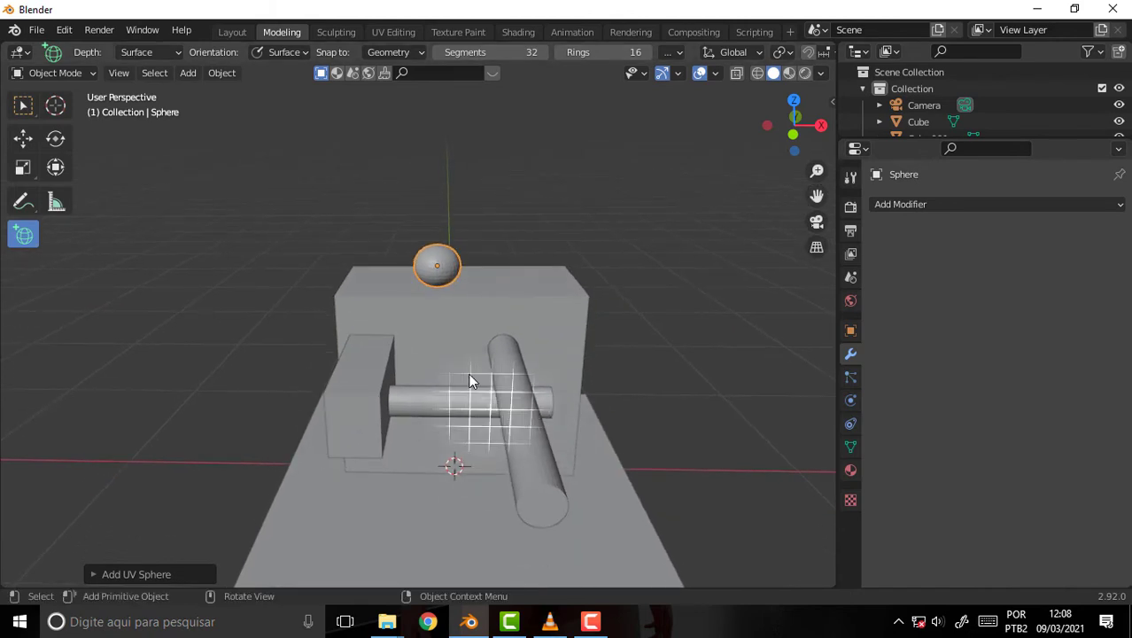
scroll(586, 261, "down", 3)
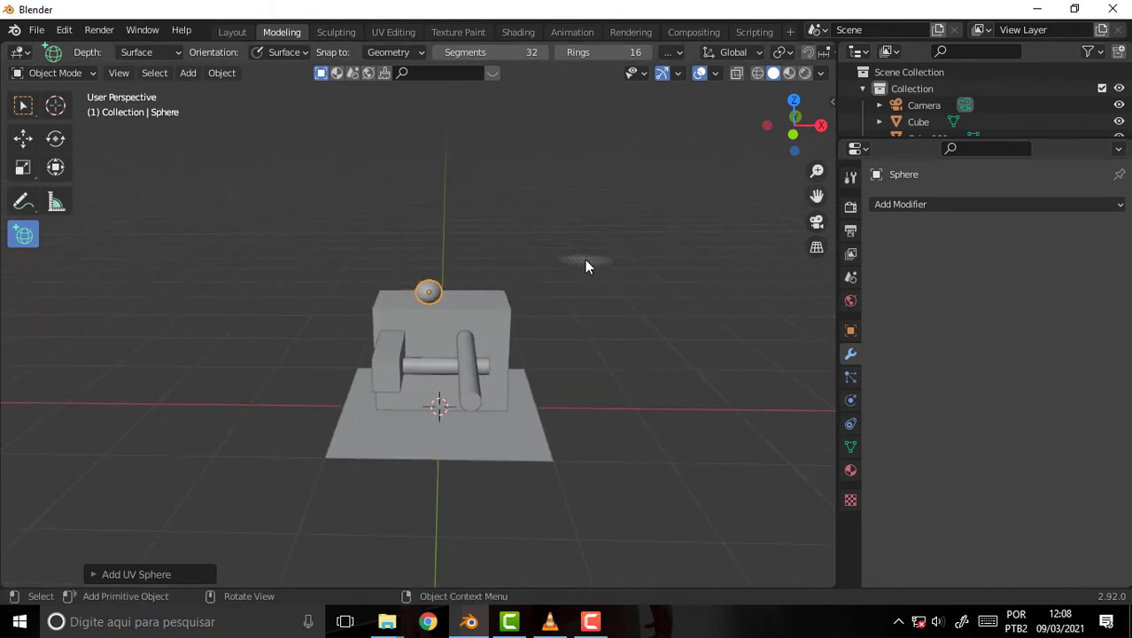
scroll(586, 262, "up", 3)
middle_click_drag(592, 254, 560, 248)
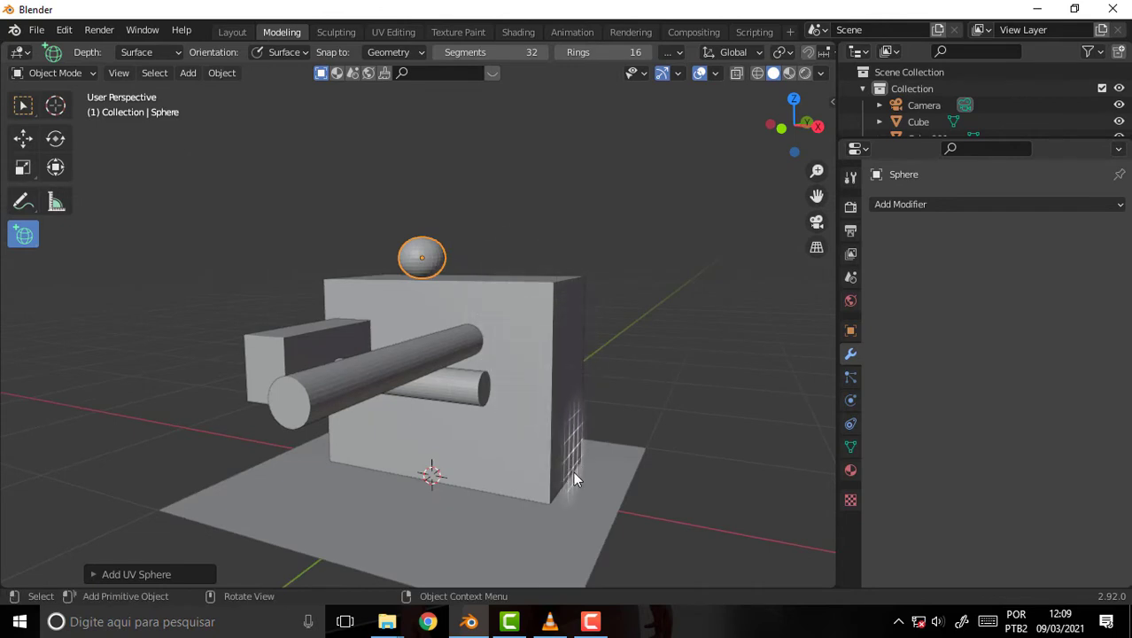
left_click(549, 622)
mouse_move(173, 541)
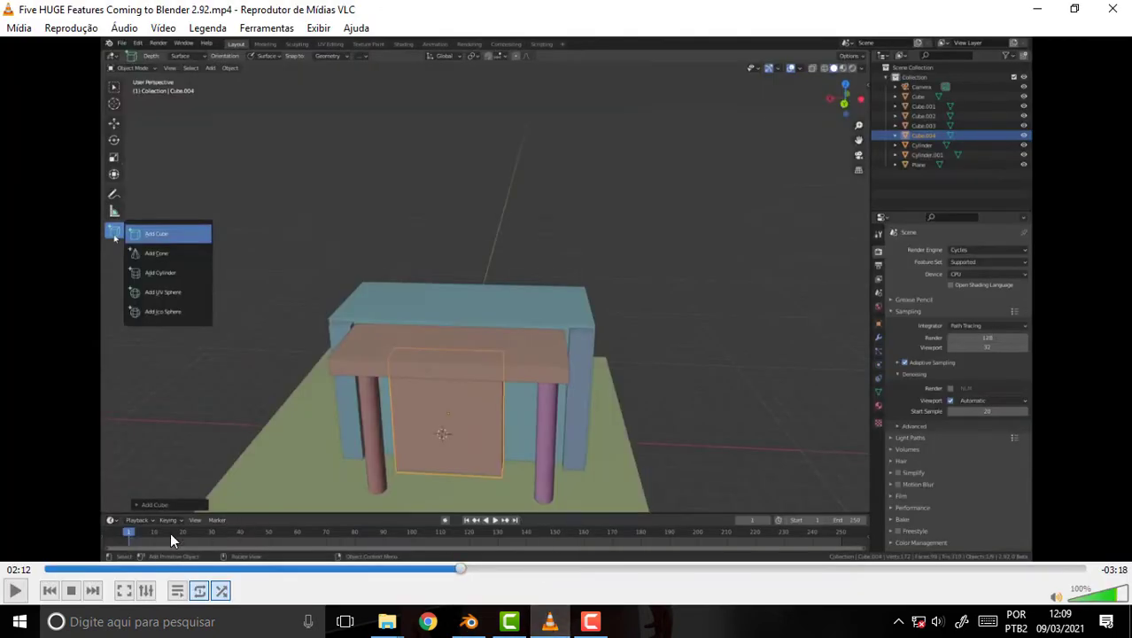
left_click(18, 594)
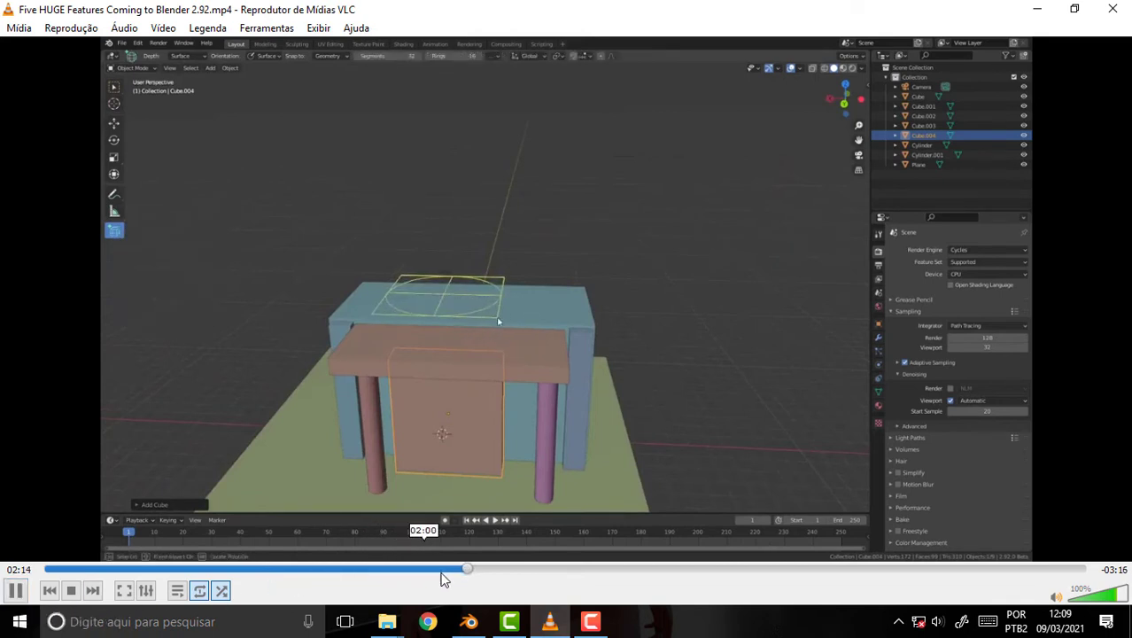
left_click(451, 570)
left_click(449, 572)
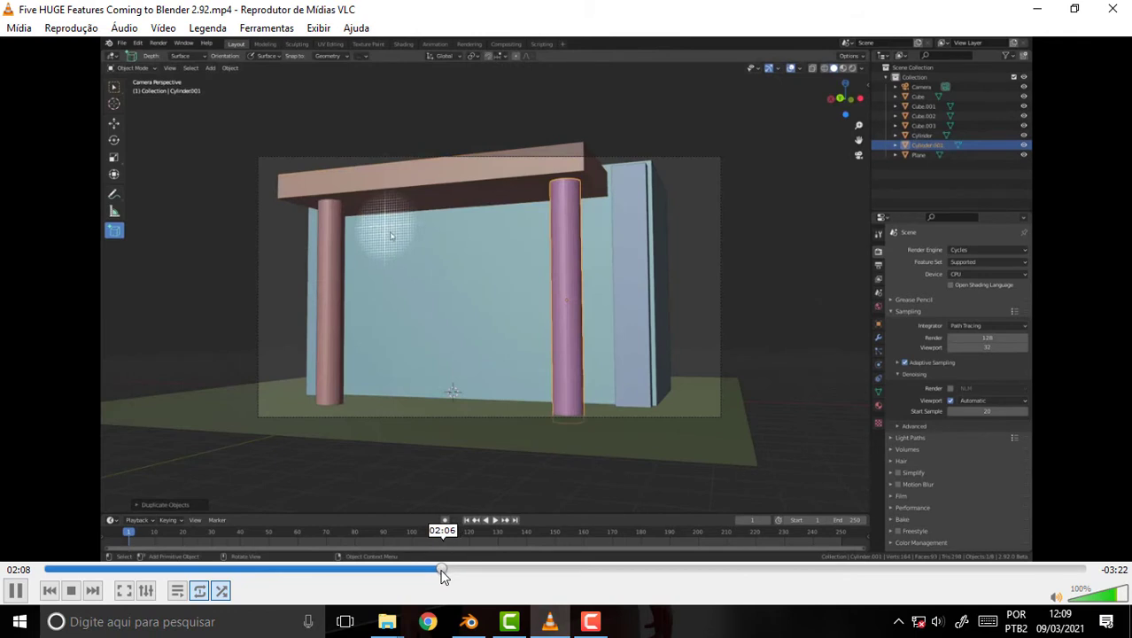
left_click(443, 575)
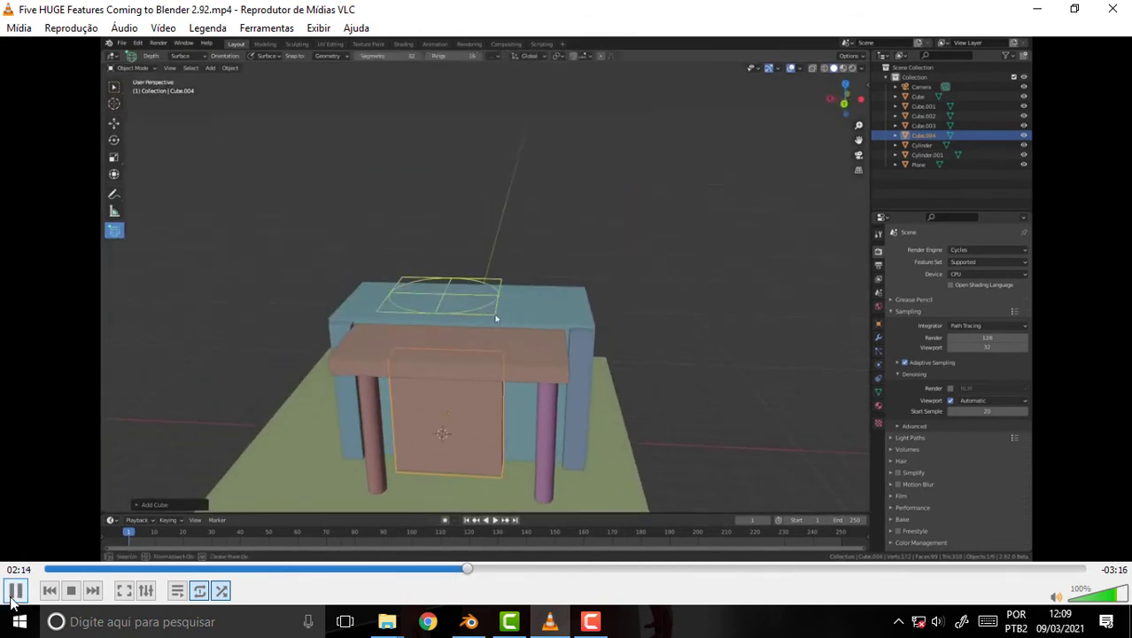
left_click(469, 621)
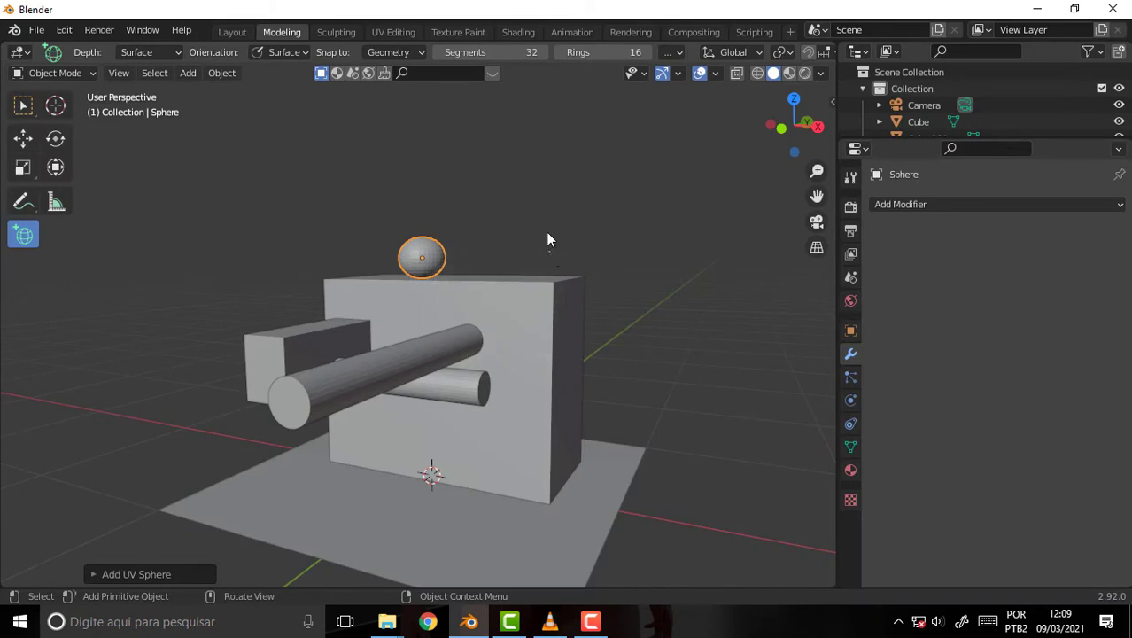
Step: Select the small block, discard trial sphere drags, and duplicate it in place as Cube.002
mouse_move(547, 232)
middle_mouse_down()
mouse_move(567, 284)
mouse_move(589, 224)
mouse_move(586, 235)
middle_mouse_up()
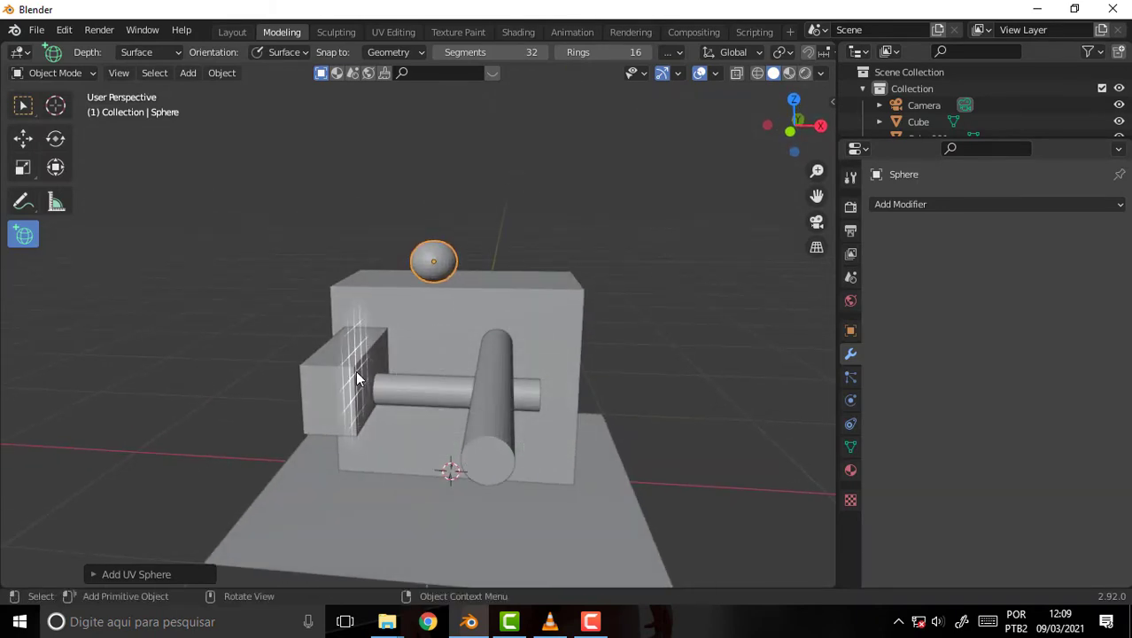
left_click(333, 383)
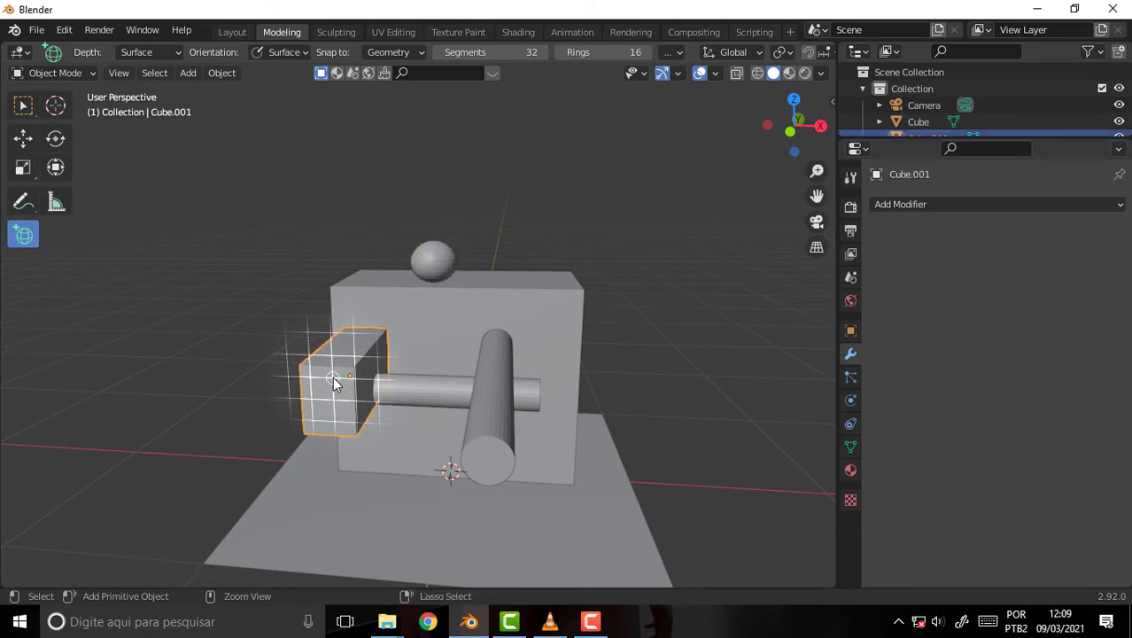
left_click_drag(335, 382, 430, 450)
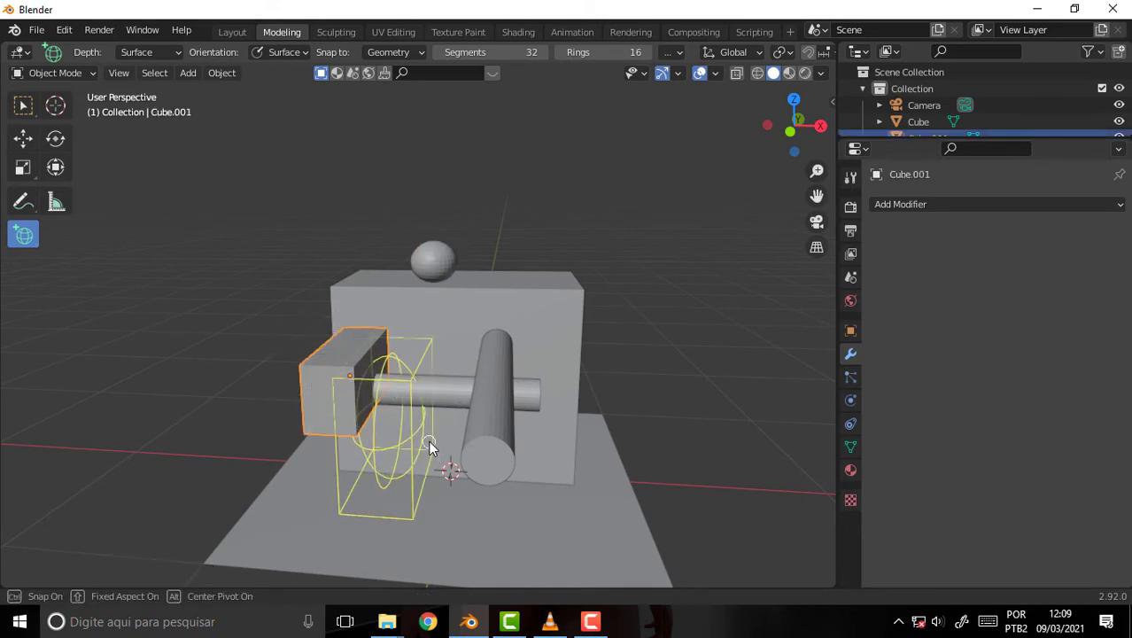
key("Escape")
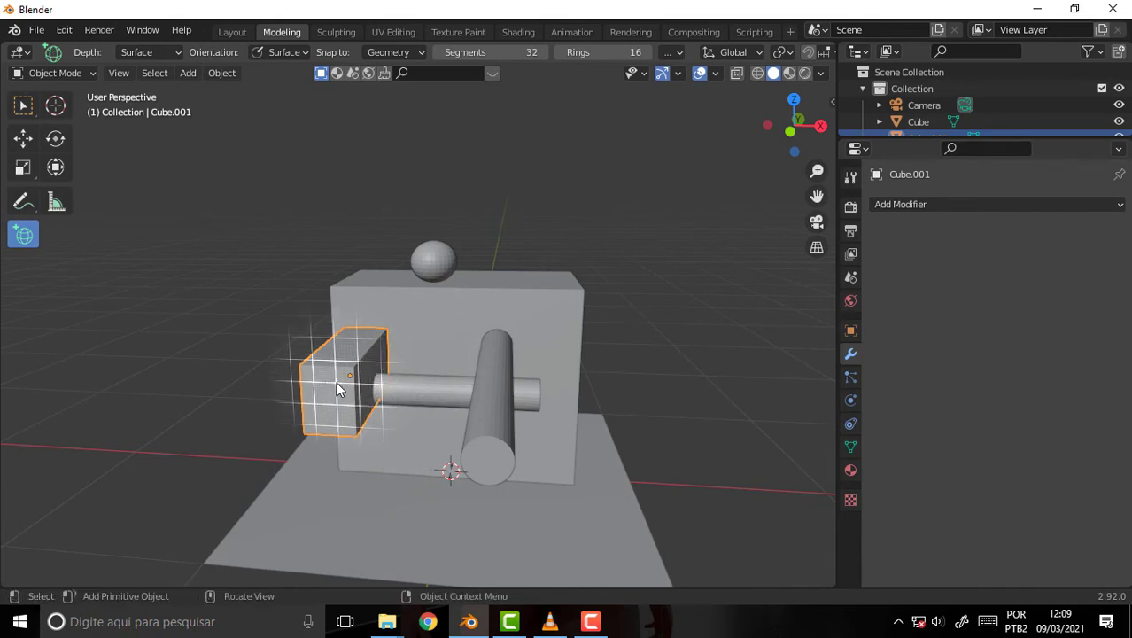
left_click_drag(337, 390, 385, 434)
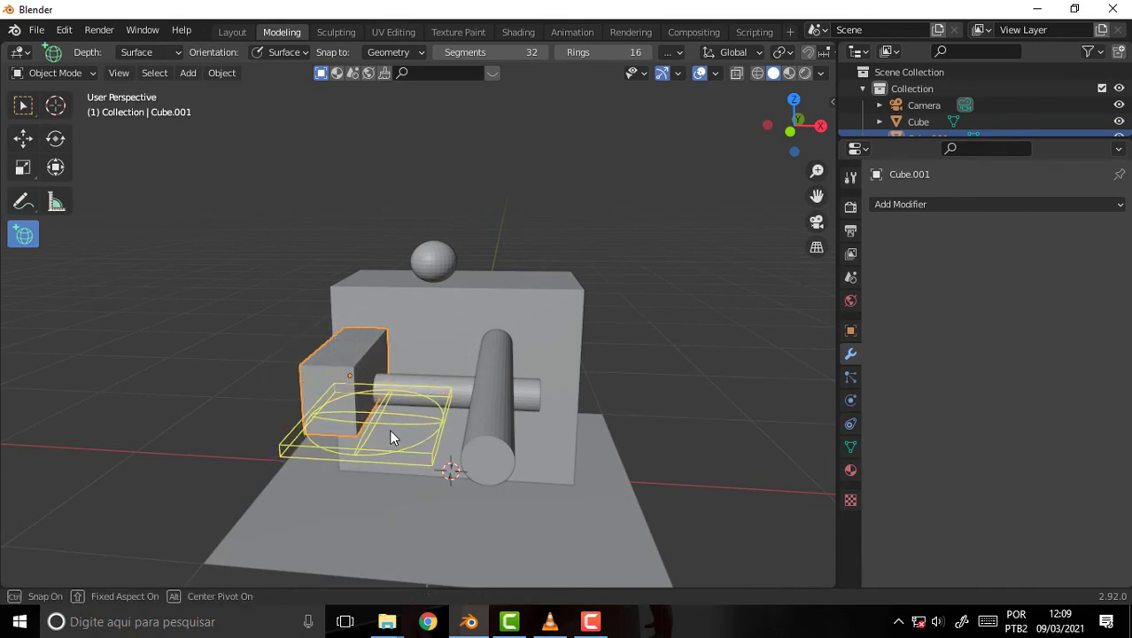
key("Escape")
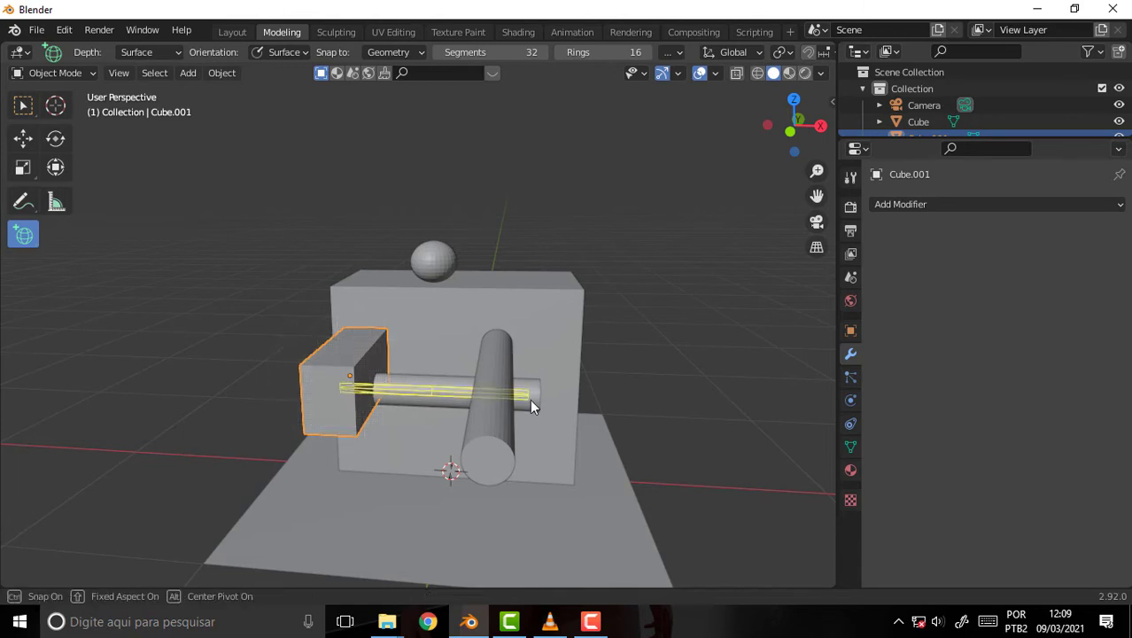
mouse_move(344, 386)
left_mouse_down()
mouse_move(433, 480)
mouse_move(406, 349)
left_mouse_up()
key("Escape")
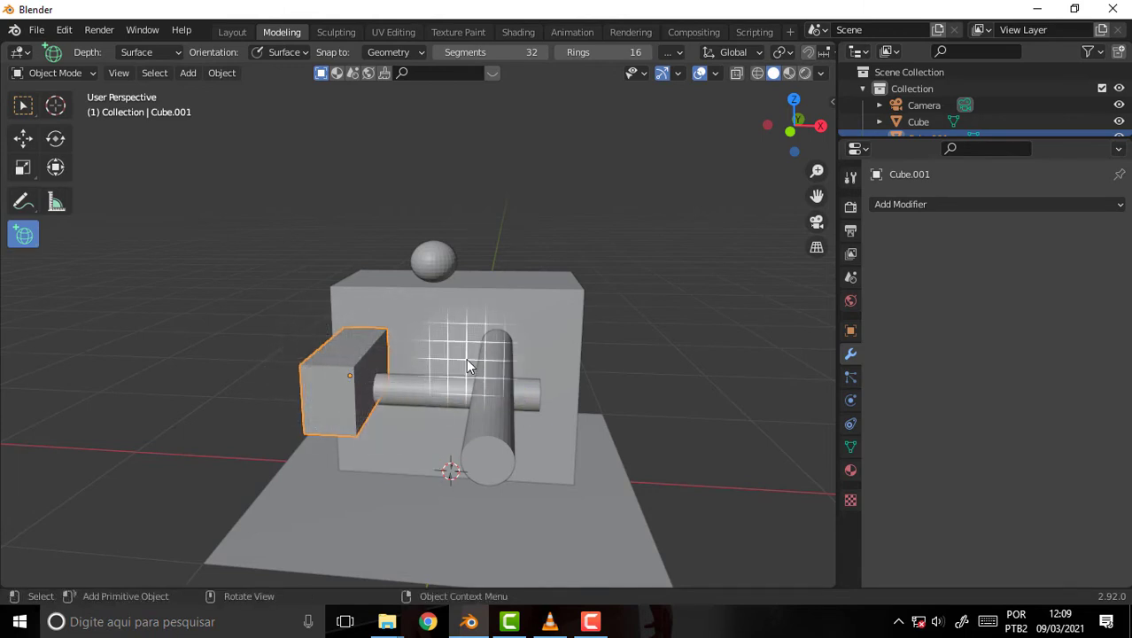
key("shift+d")
key("Escape")
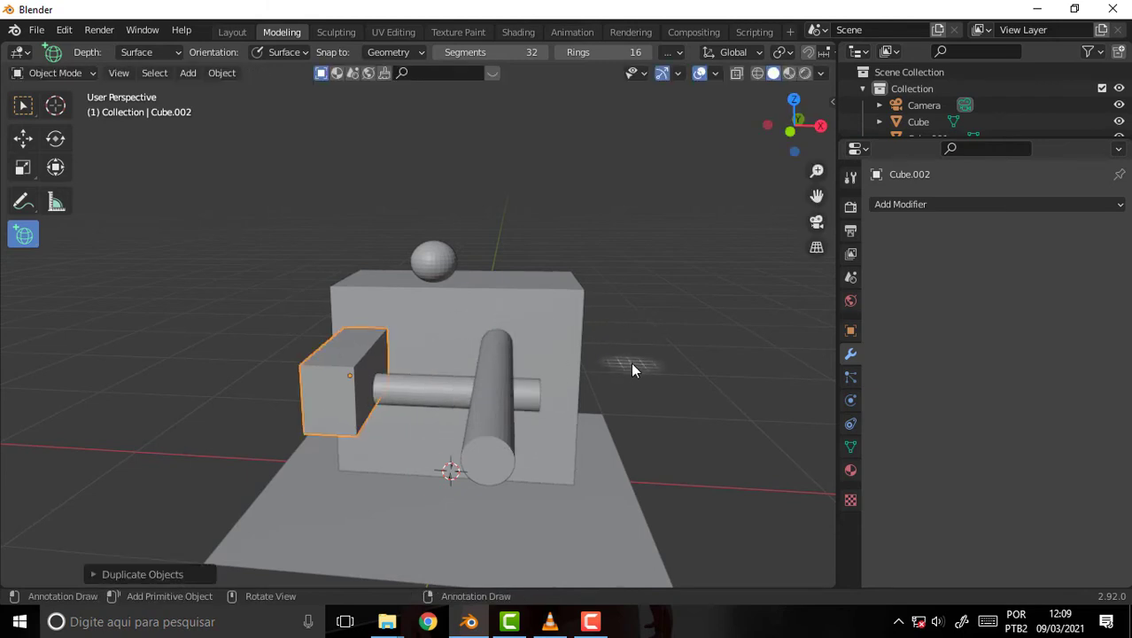
Step: Draw a flattened sphere, Sphere.001, on the box's front face near its right edge
mouse_move(653, 279)
middle_mouse_down()
mouse_move(407, 210)
mouse_move(649, 291)
mouse_move(632, 261)
mouse_move(560, 351)
middle_mouse_up()
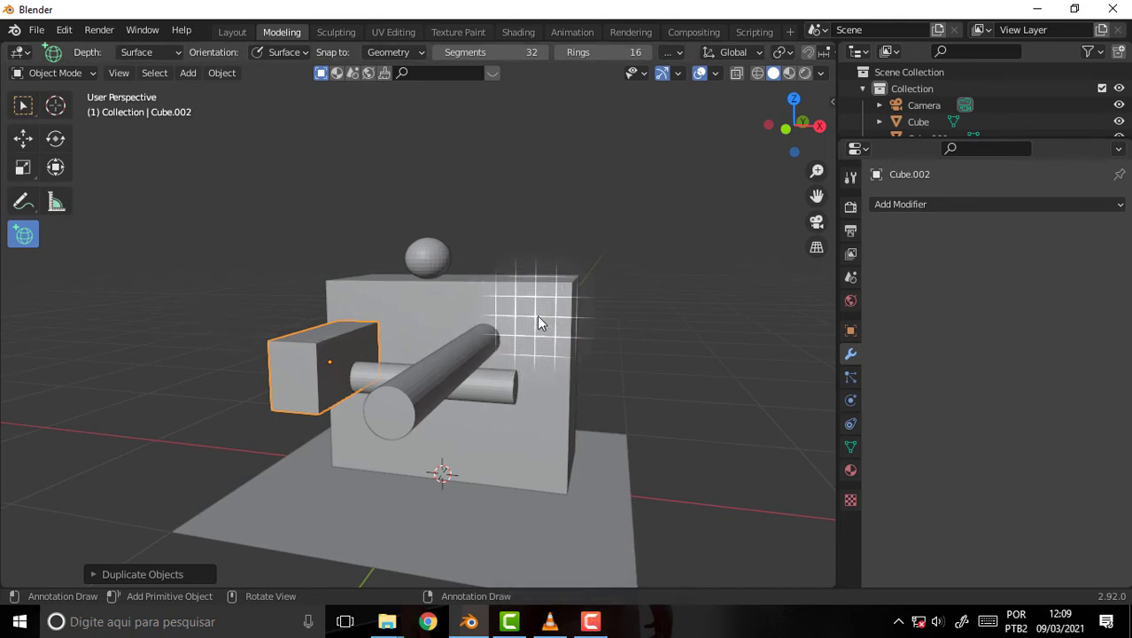
mouse_move(538, 321)
left_mouse_down()
mouse_move(551, 392)
mouse_move(535, 387)
left_mouse_up()
left_click(517, 419)
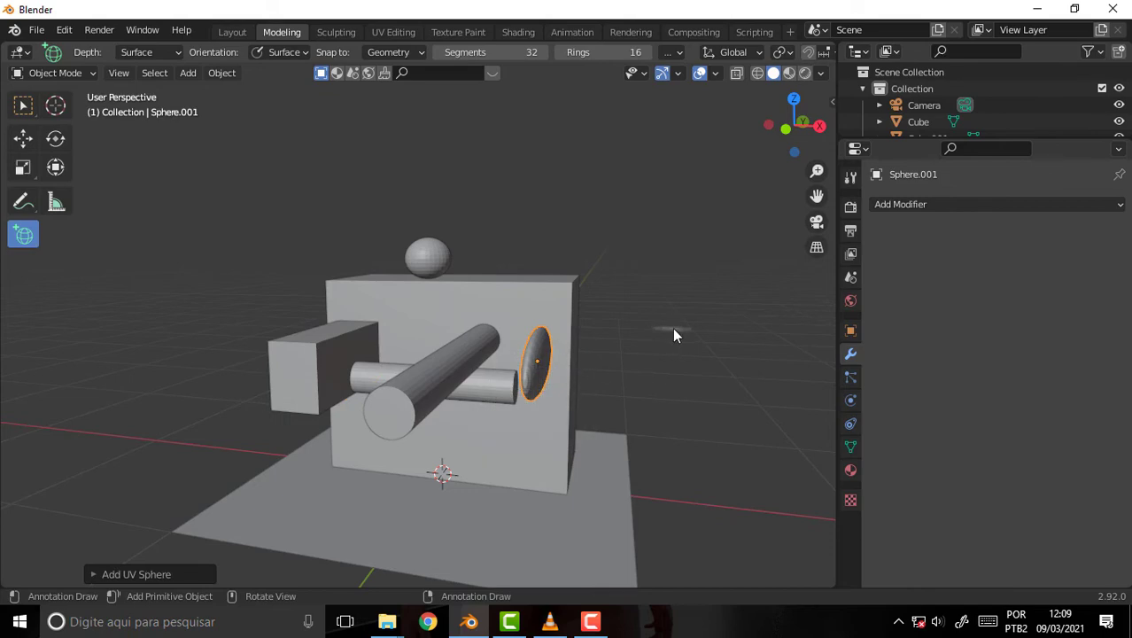
Step: Orbit, pan and zoom to inspect the flattened sphere on the box front
mouse_move(674, 334)
middle_mouse_down()
mouse_move(675, 460)
mouse_move(777, 335)
mouse_move(655, 296)
mouse_move(625, 263)
mouse_move(639, 334)
middle_mouse_up()
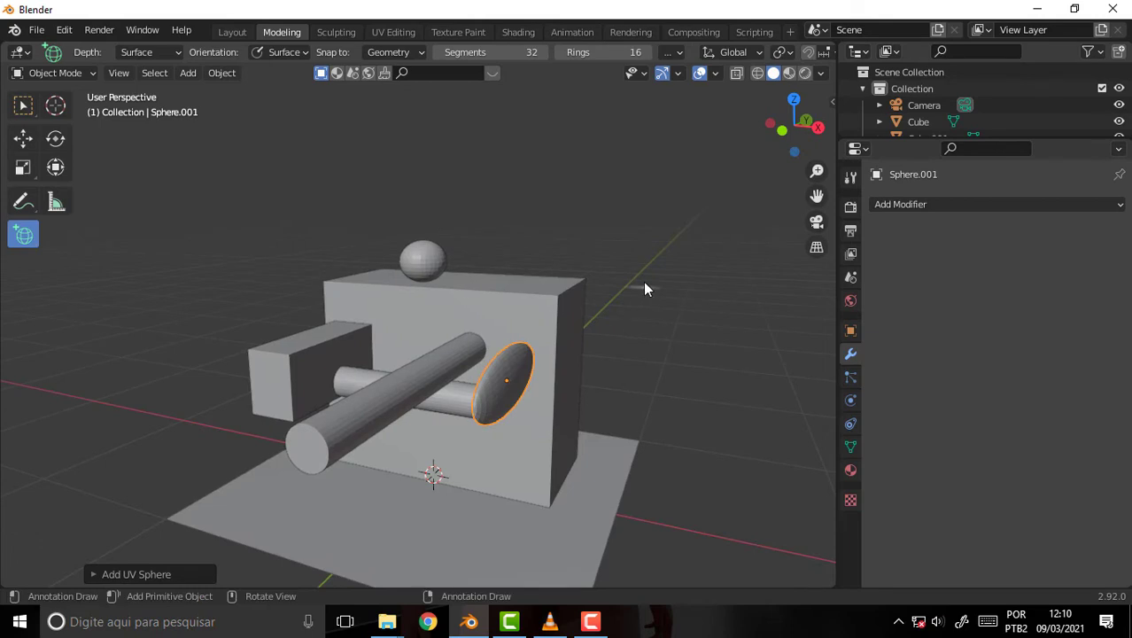
scroll(643, 282, "down", 2)
scroll(658, 286, "up", 4)
scroll(662, 301, "down", 10)
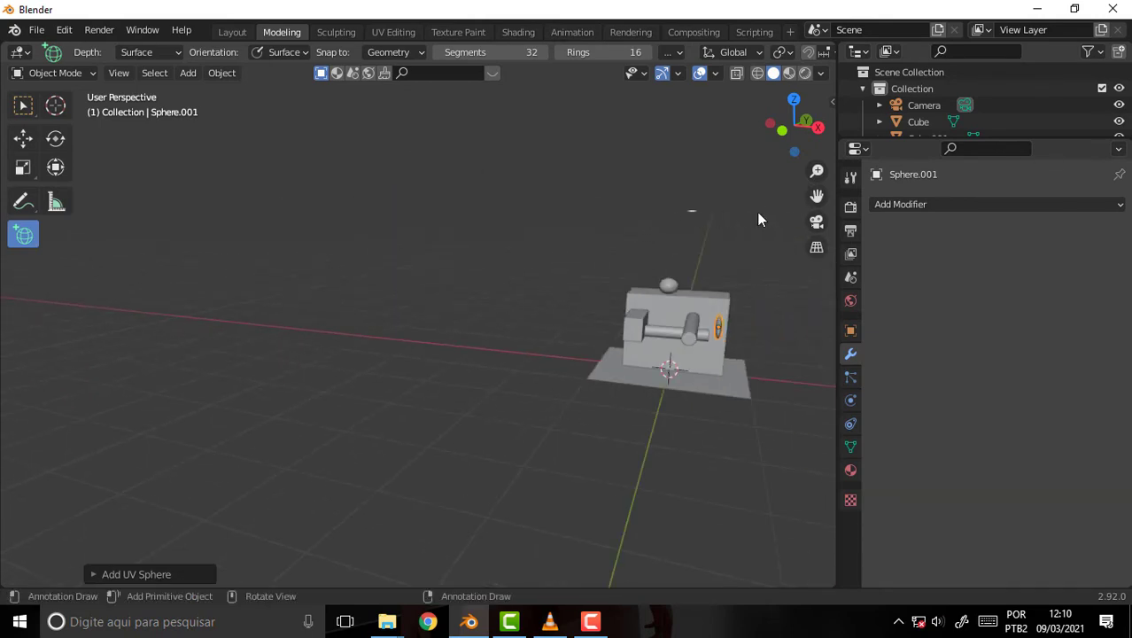
left_click_drag(817, 195, 558, 248)
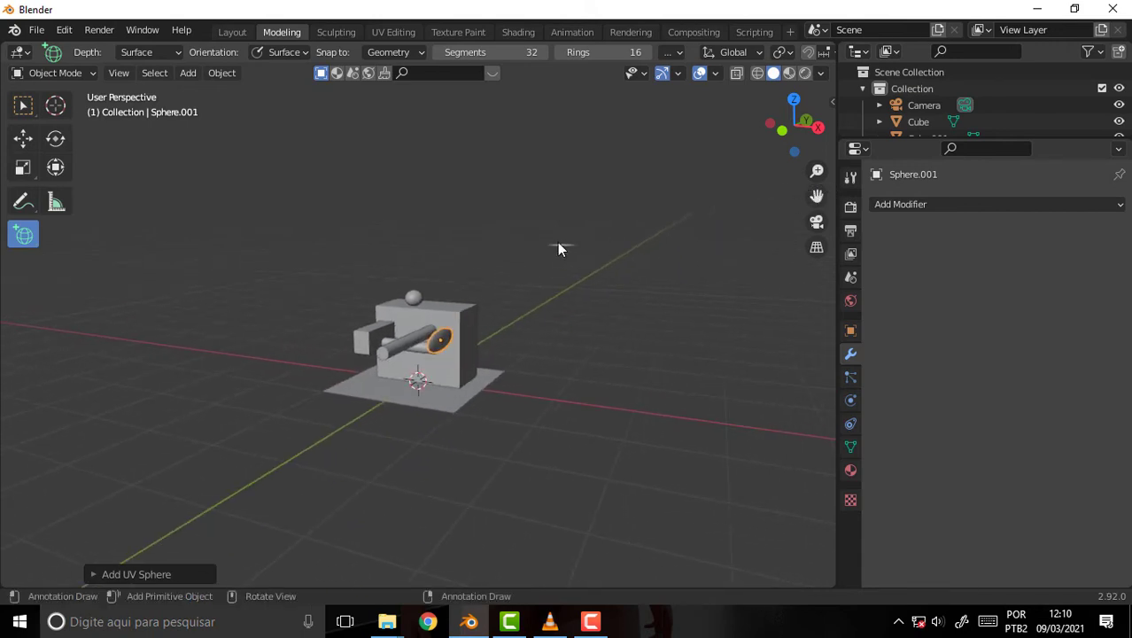
scroll(558, 242, "up", 5)
scroll(552, 238, "up", 2)
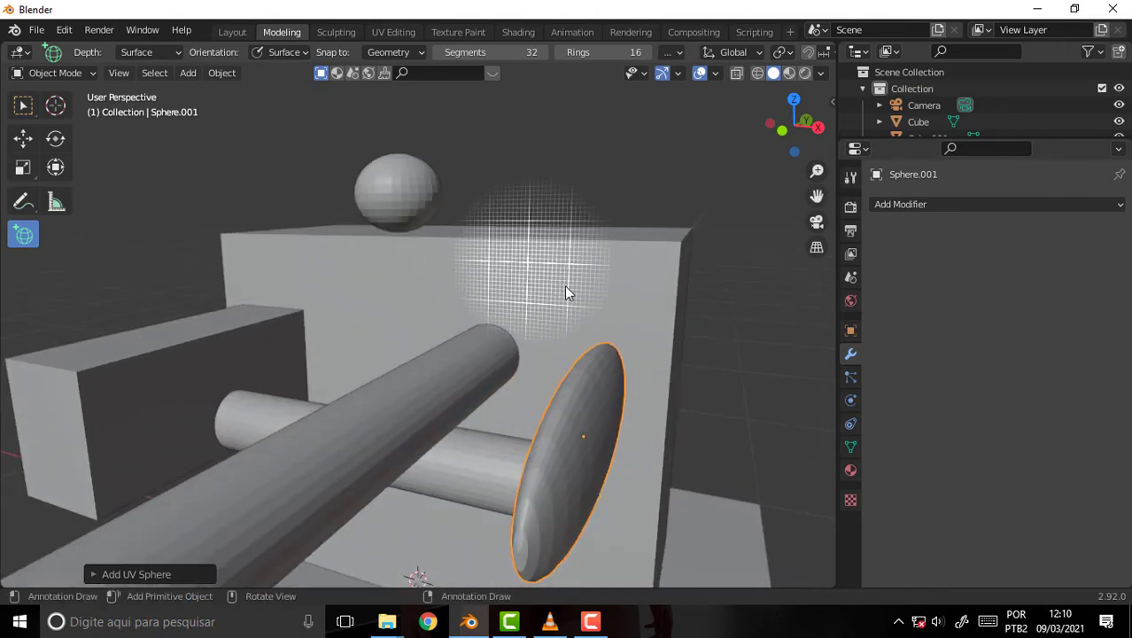
mouse_move(566, 286)
middle_mouse_down()
mouse_move(576, 255)
mouse_move(601, 281)
middle_mouse_up()
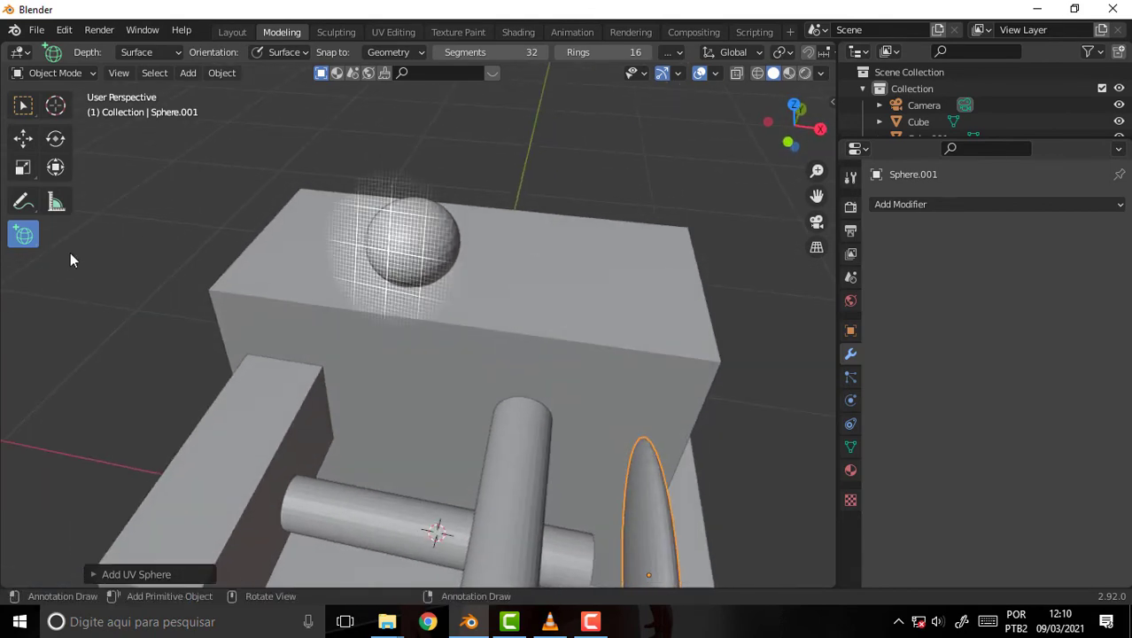
Step: Draw a tall block and a thin upright slab, Cube.004, on the box top
left_click(29, 239)
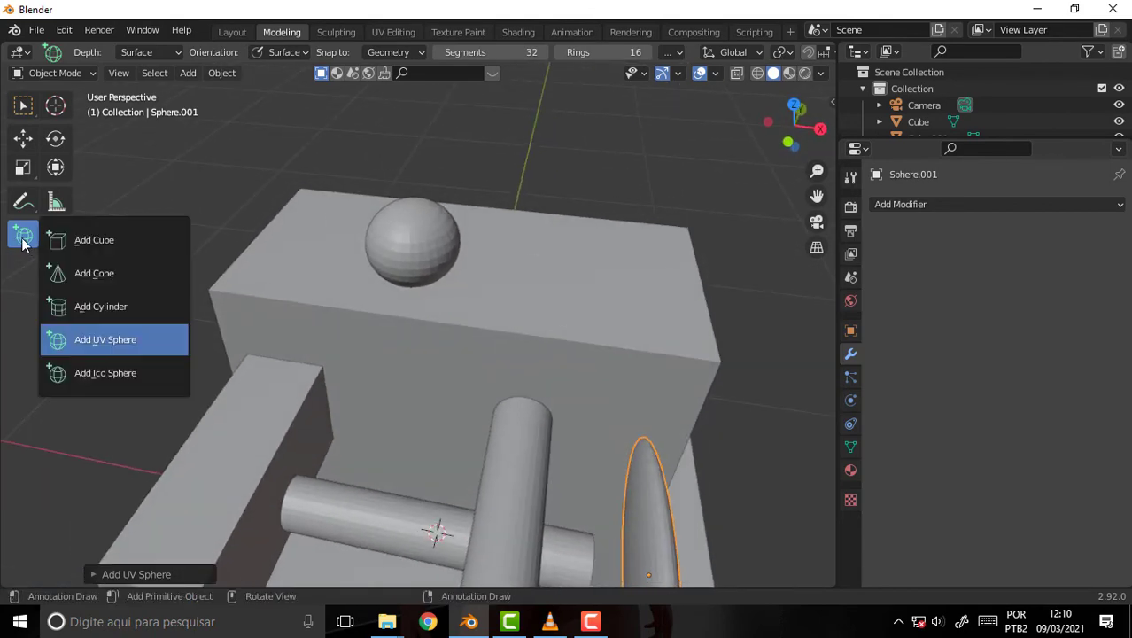
left_click(123, 248)
mouse_move(569, 270)
left_mouse_down()
mouse_move(581, 213)
mouse_move(651, 238)
left_mouse_up()
left_click(654, 105)
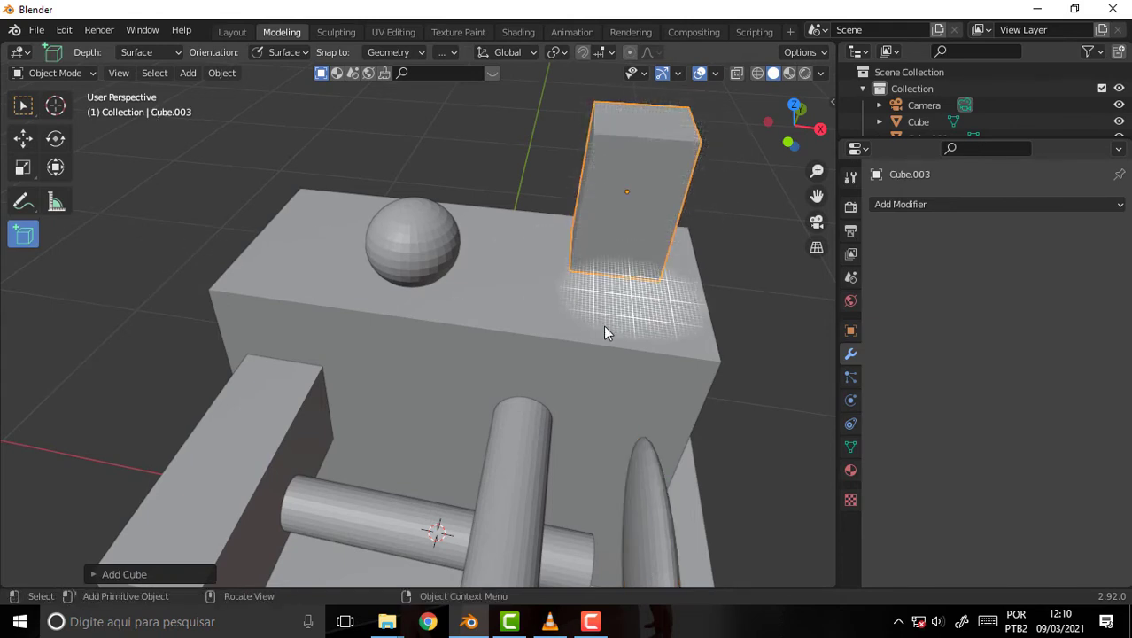
left_click_drag(601, 344, 653, 387)
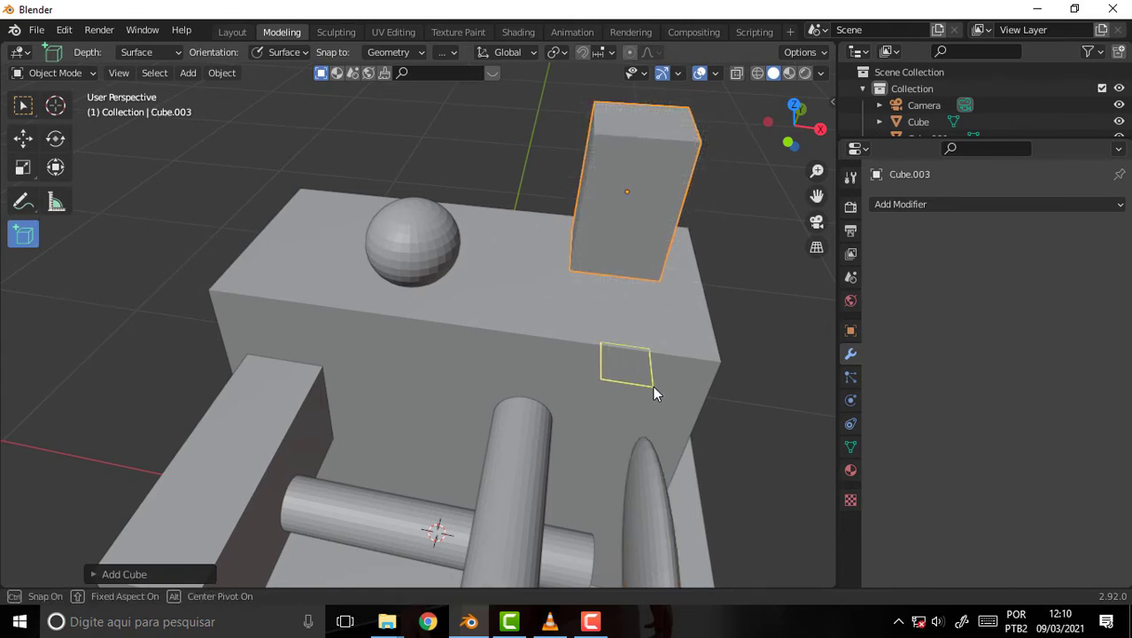
left_click(672, 290)
Step: Orbit, pan and zoom around the box to check the two new blocks
mouse_move(518, 297)
middle_mouse_down()
mouse_move(344, 283)
mouse_move(365, 248)
mouse_move(449, 237)
mouse_move(488, 266)
mouse_move(493, 299)
middle_mouse_up()
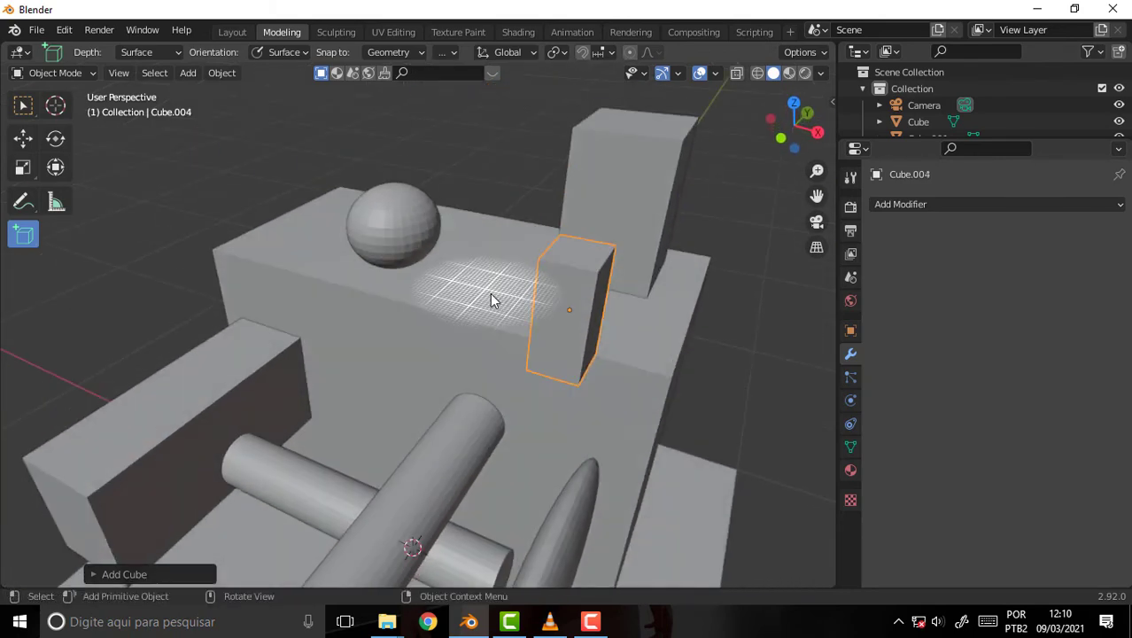
scroll(492, 300, "down", 4)
scroll(496, 298, "up", 2)
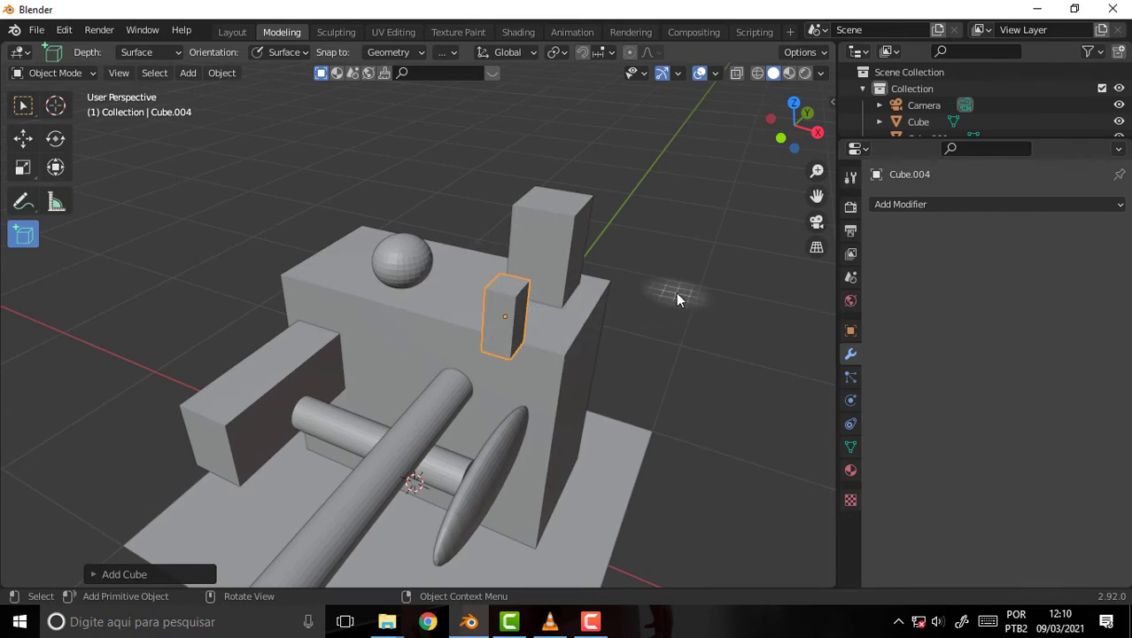
scroll(675, 290, "up", 5)
scroll(675, 290, "down", 3)
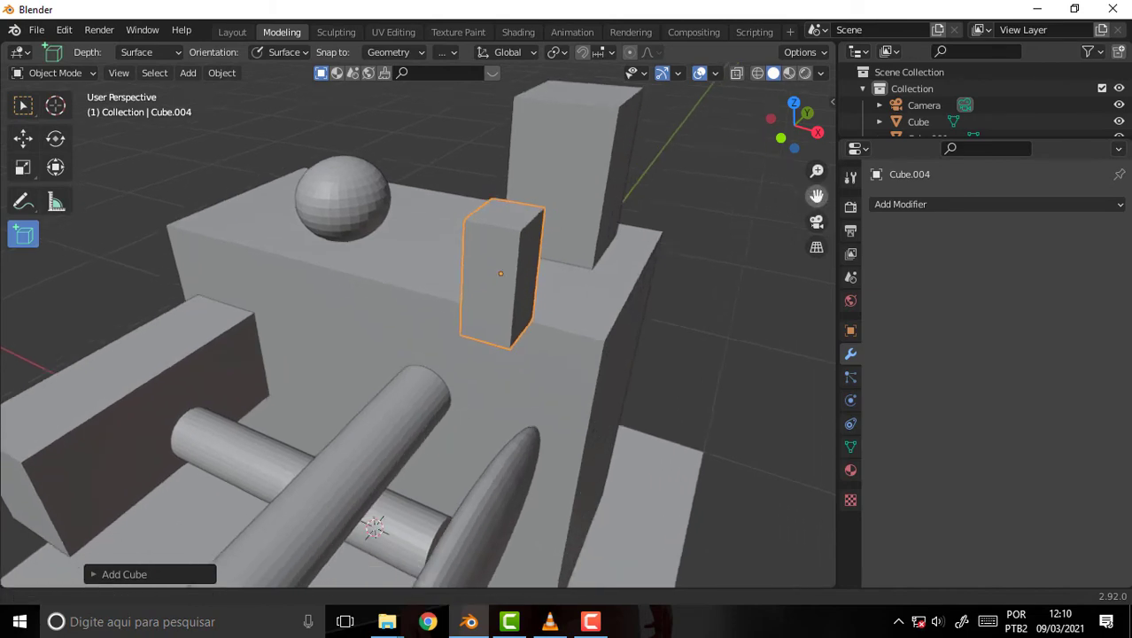
mouse_move(817, 195)
middle_mouse_down()
mouse_move(424, 205)
mouse_move(758, 245)
middle_mouse_up()
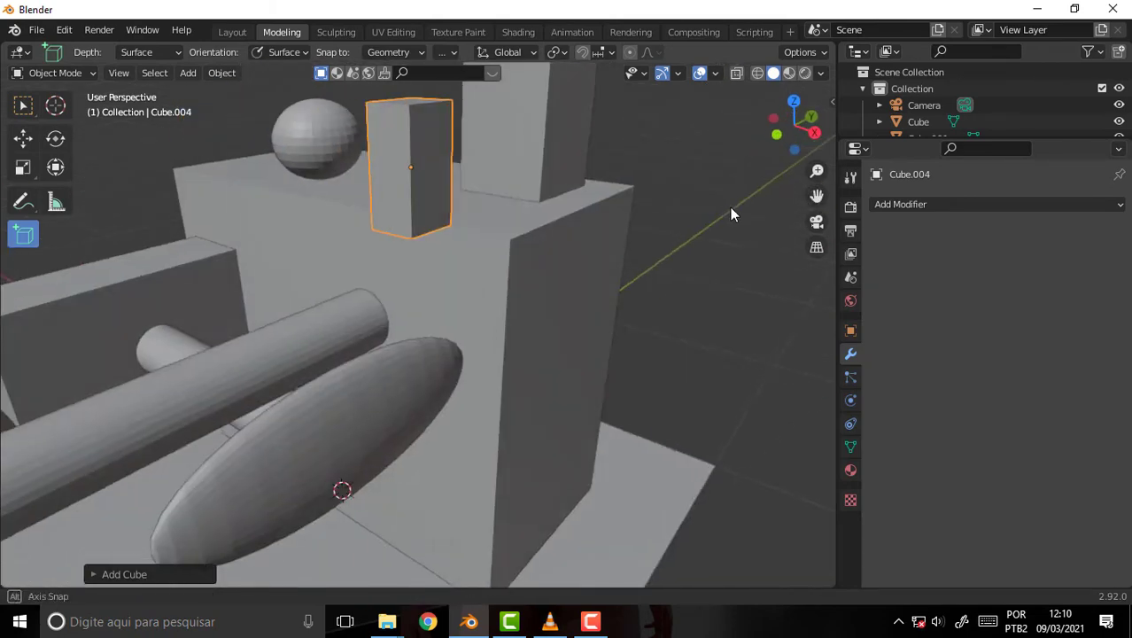
scroll(758, 245, "down", 3)
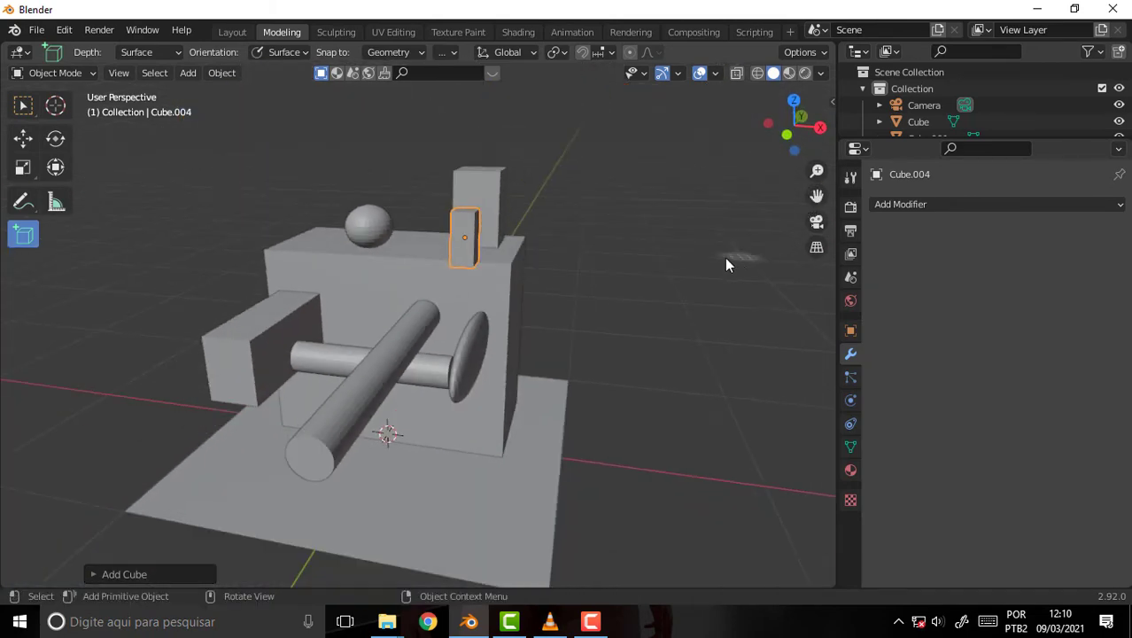
scroll(724, 258, "up", 2)
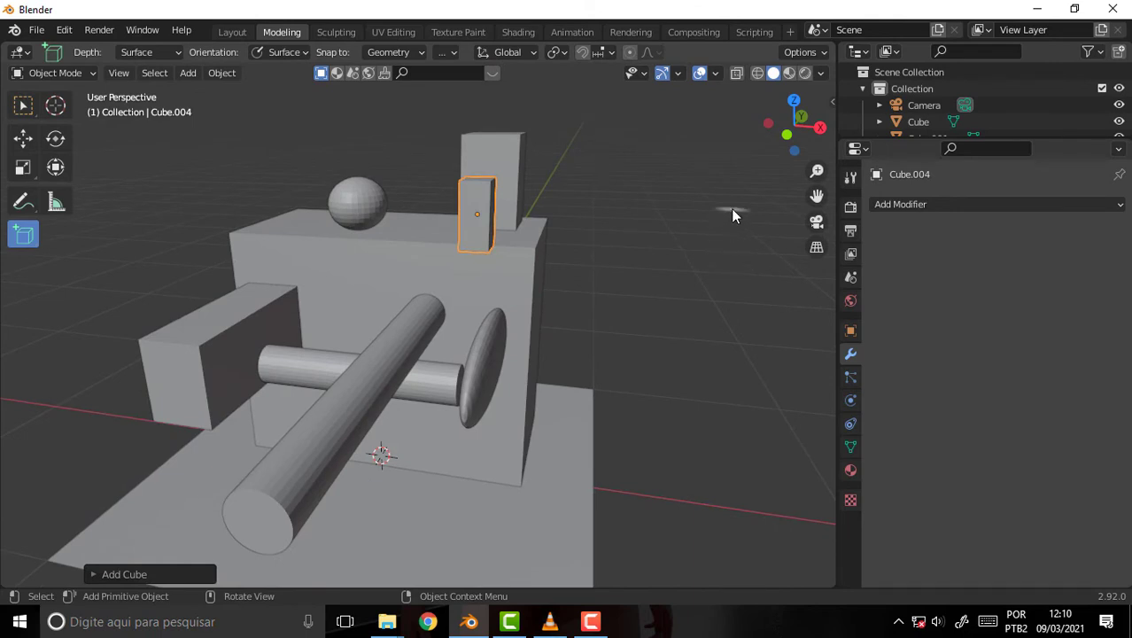
left_click_drag(817, 195, 911, 185)
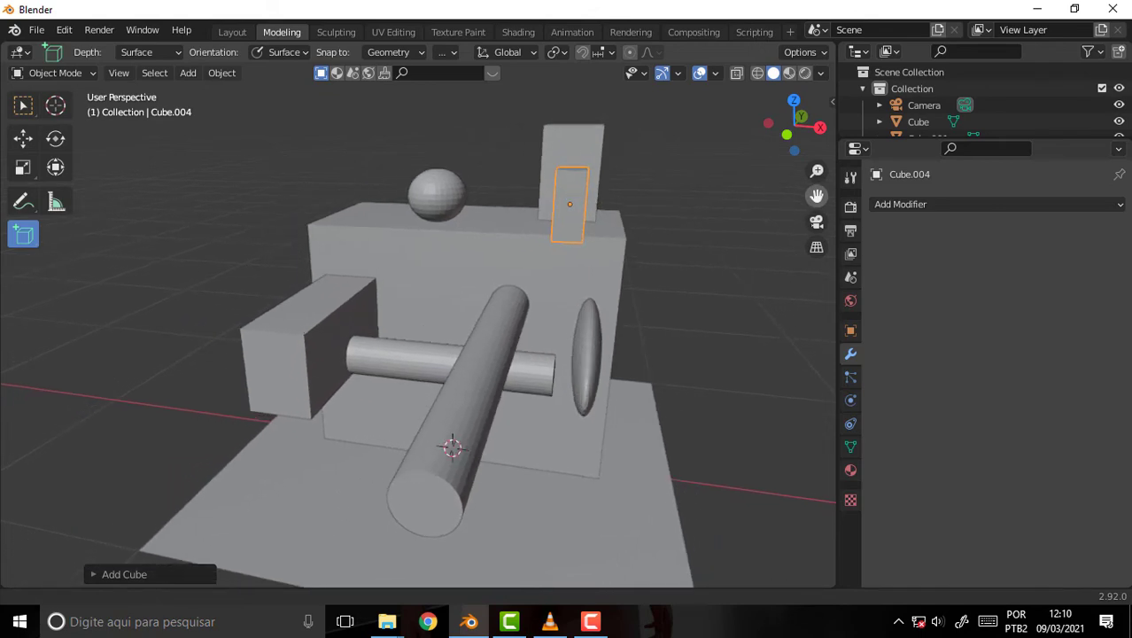
mouse_move(755, 235)
middle_mouse_down()
mouse_move(657, 253)
mouse_move(728, 244)
mouse_move(642, 230)
mouse_move(743, 256)
mouse_move(713, 267)
middle_mouse_up()
scroll(716, 260, "up", 2)
scroll(707, 261, "up", 2)
scroll(710, 264, "down", 2)
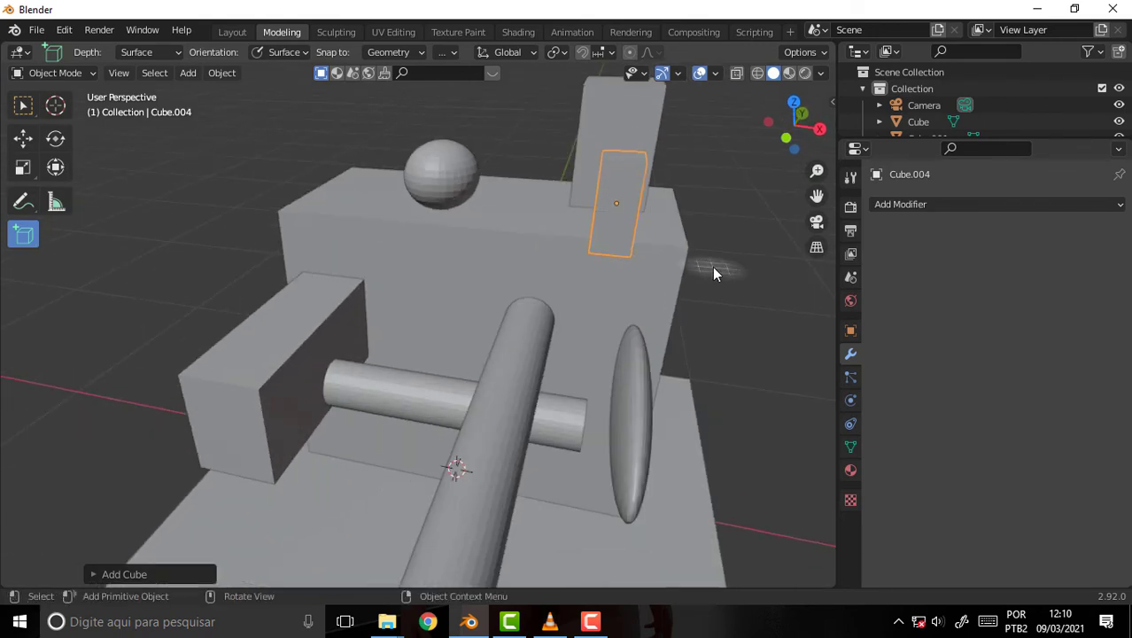
scroll(643, 301, "up", 2)
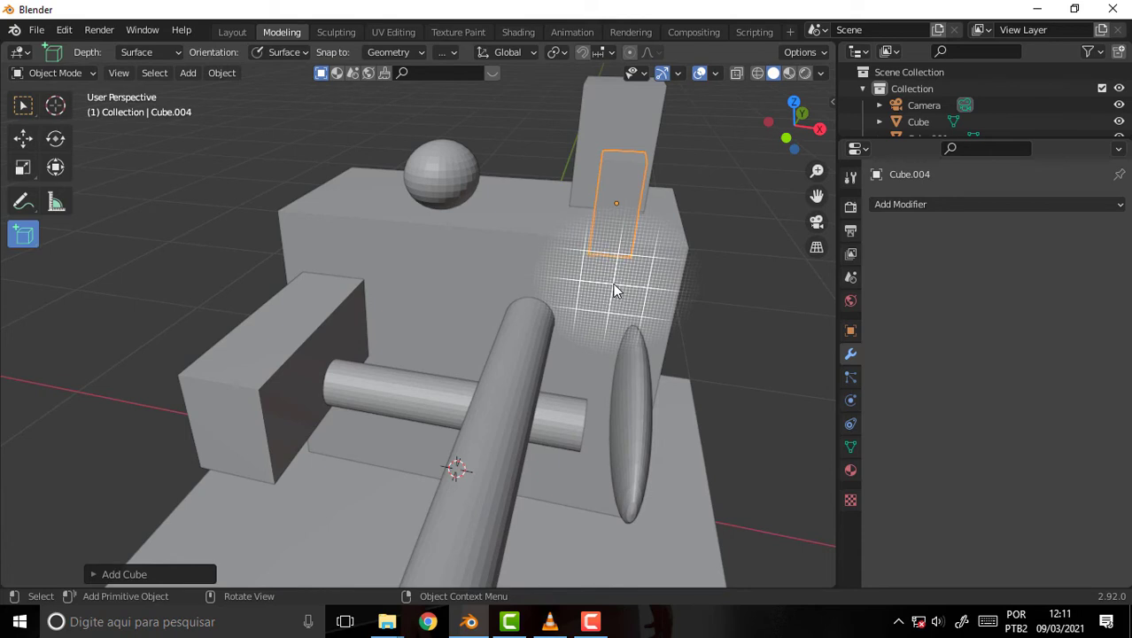
Step: Draw a long thin slab, Cube.005, across the box front above the cylinders
left_click_drag(616, 288, 434, 255)
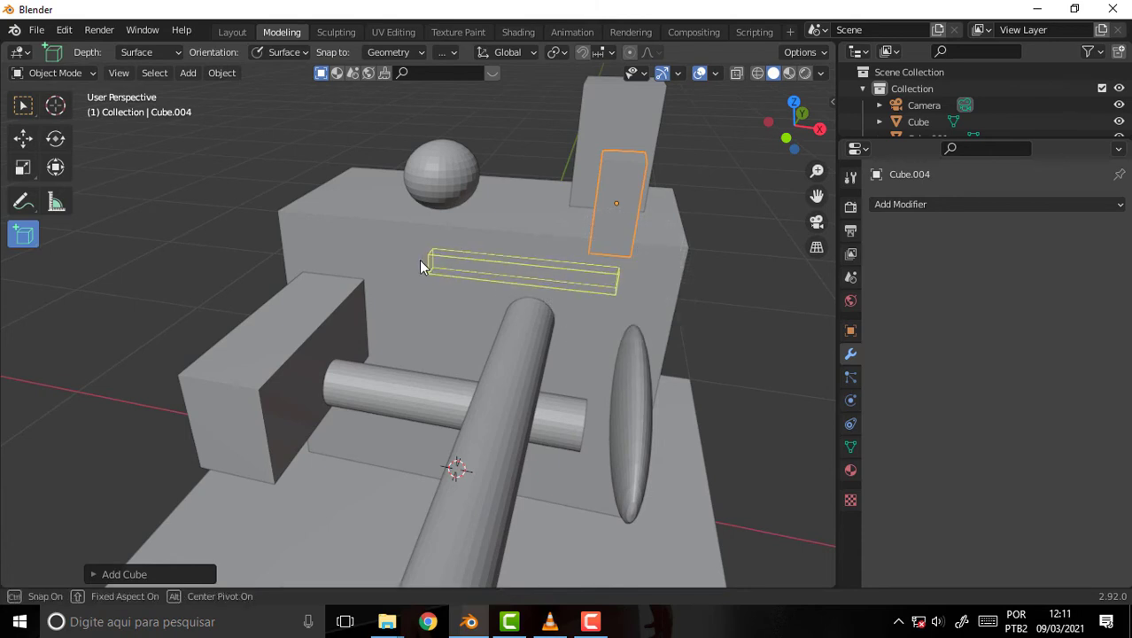
left_click(374, 345)
mouse_move(744, 267)
middle_mouse_down()
mouse_move(558, 215)
mouse_move(711, 190)
mouse_move(703, 249)
middle_mouse_up()
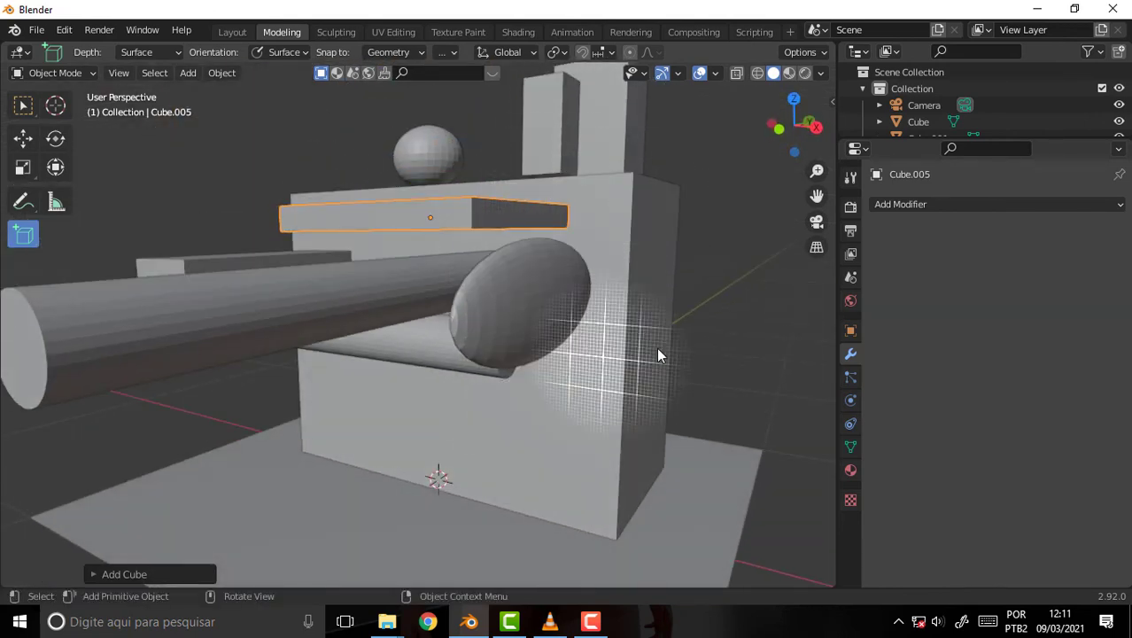
scroll(686, 234, "down", 2)
scroll(687, 233, "up", 1)
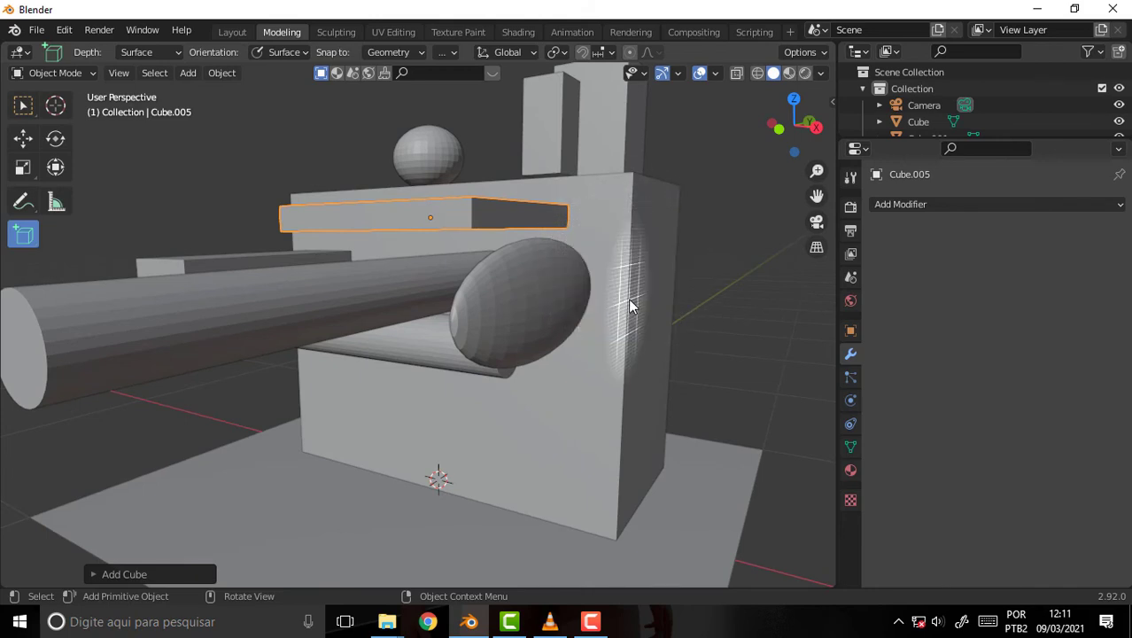
middle_click_drag(601, 253, 628, 291)
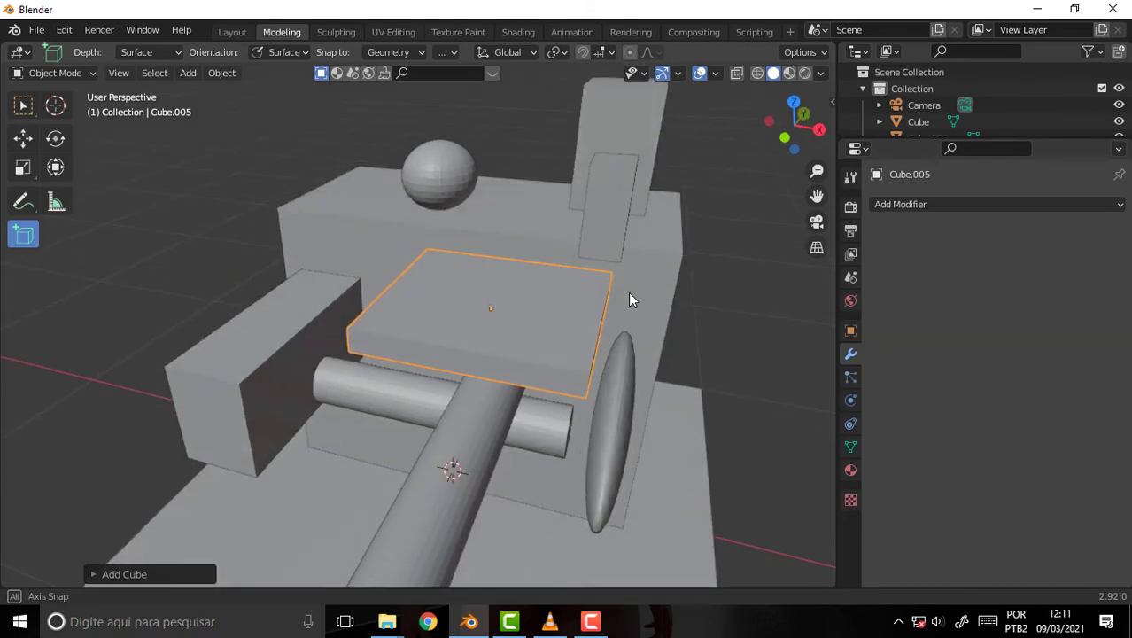
scroll(618, 286, "down", 1)
scroll(619, 274, "up", 1)
scroll(622, 275, "up", 1)
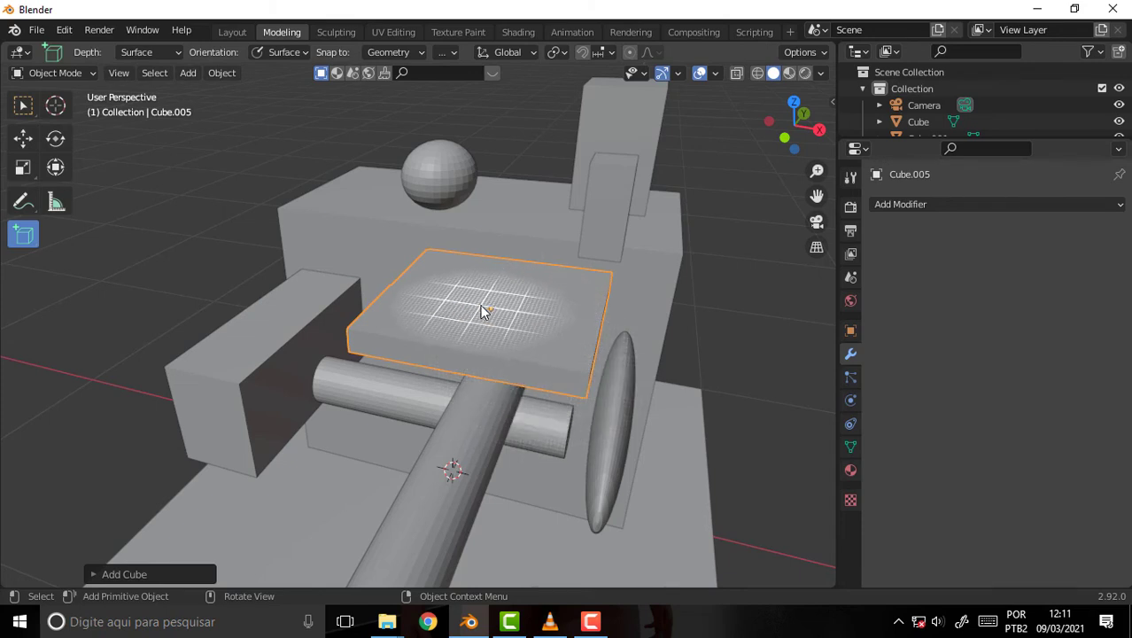
Step: Raise a tall block, Cube.006, standing on top of the flat slab
left_click_drag(489, 292, 542, 301)
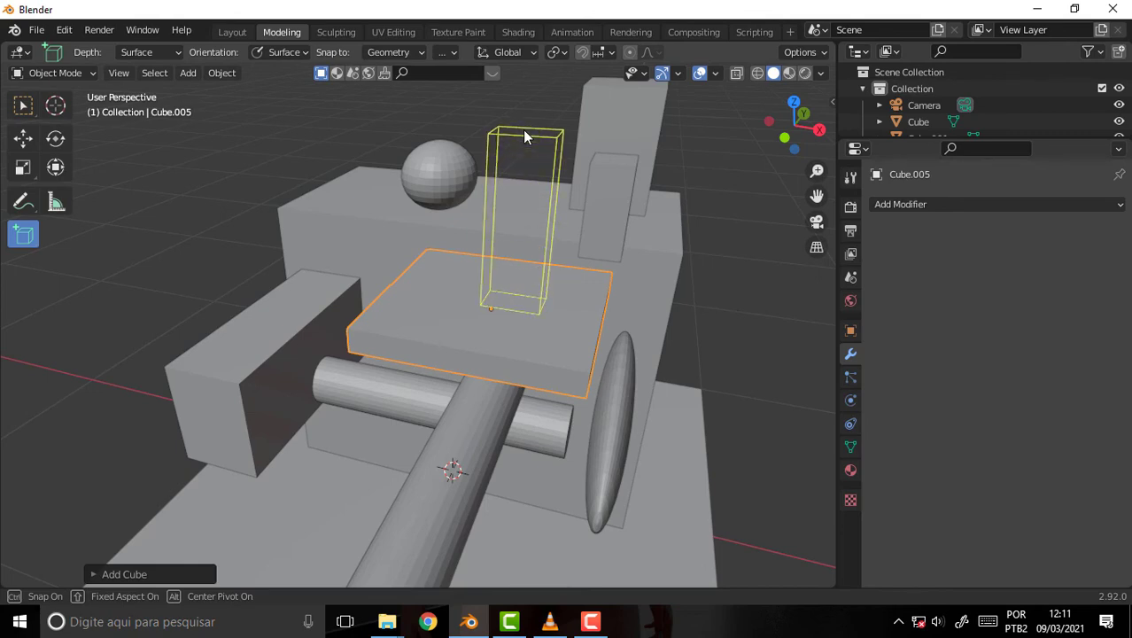
left_click(524, 131)
mouse_move(720, 218)
middle_mouse_down()
mouse_move(746, 228)
mouse_move(729, 185)
mouse_move(669, 186)
mouse_move(718, 213)
middle_mouse_up()
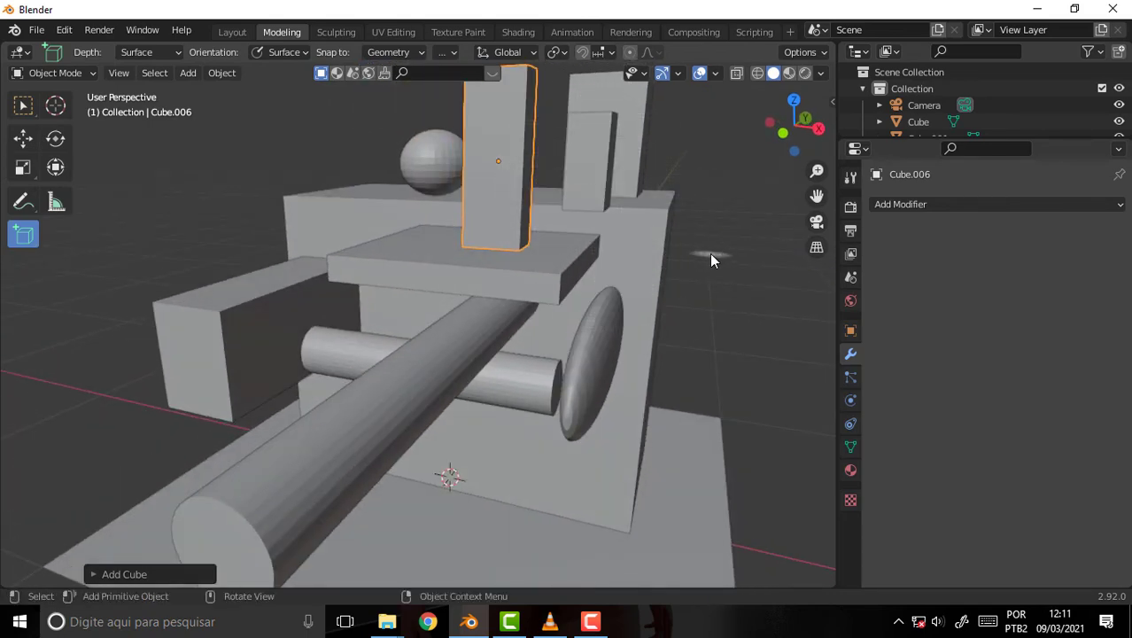
scroll(710, 254, "down", 5)
scroll(720, 254, "up", 5)
Step: Orbit and zoom around the scene to review the tall block from several sides
mouse_move(718, 249)
middle_mouse_down()
mouse_move(430, 243)
mouse_move(776, 250)
mouse_move(701, 238)
middle_mouse_up()
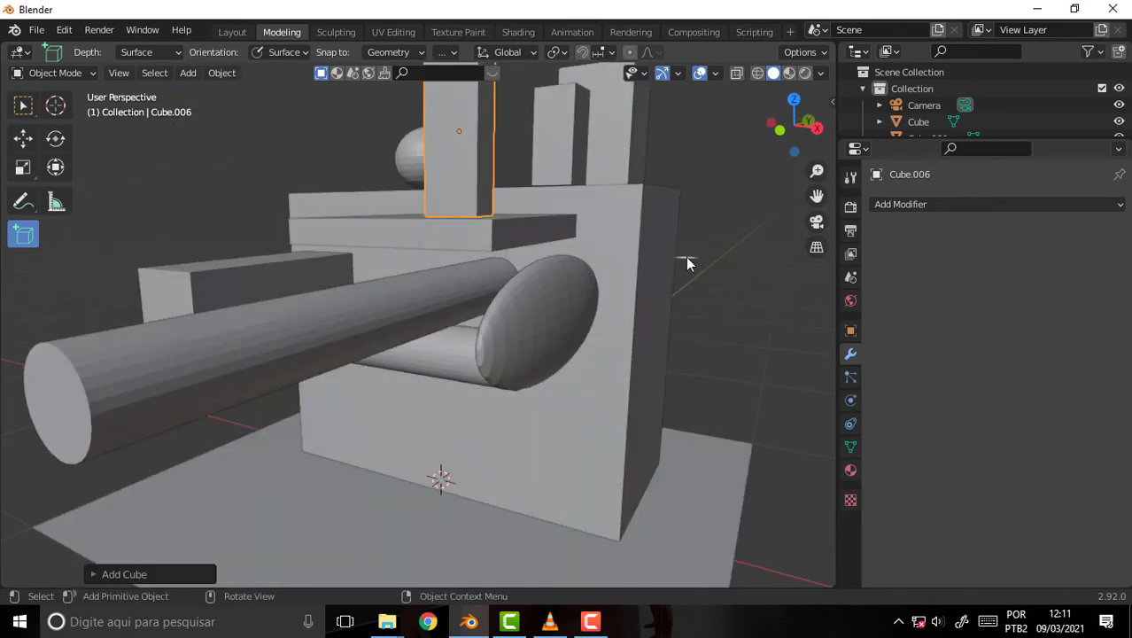
scroll(707, 249, "down", 3)
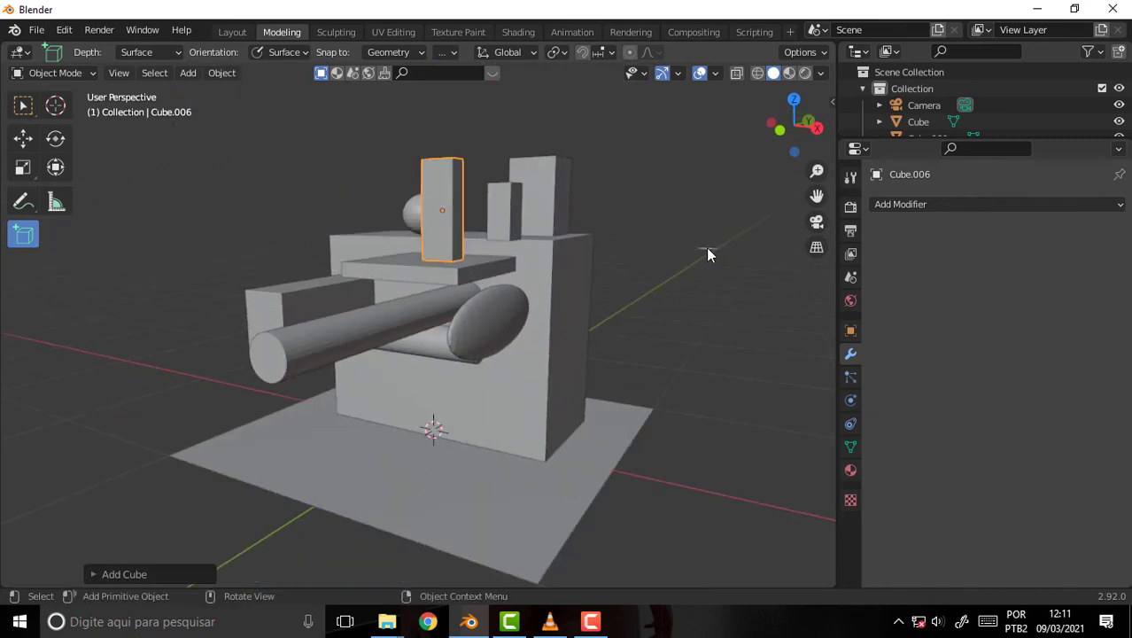
mouse_move(707, 249)
middle_mouse_down()
mouse_move(637, 243)
mouse_move(640, 291)
mouse_move(653, 257)
middle_mouse_up()
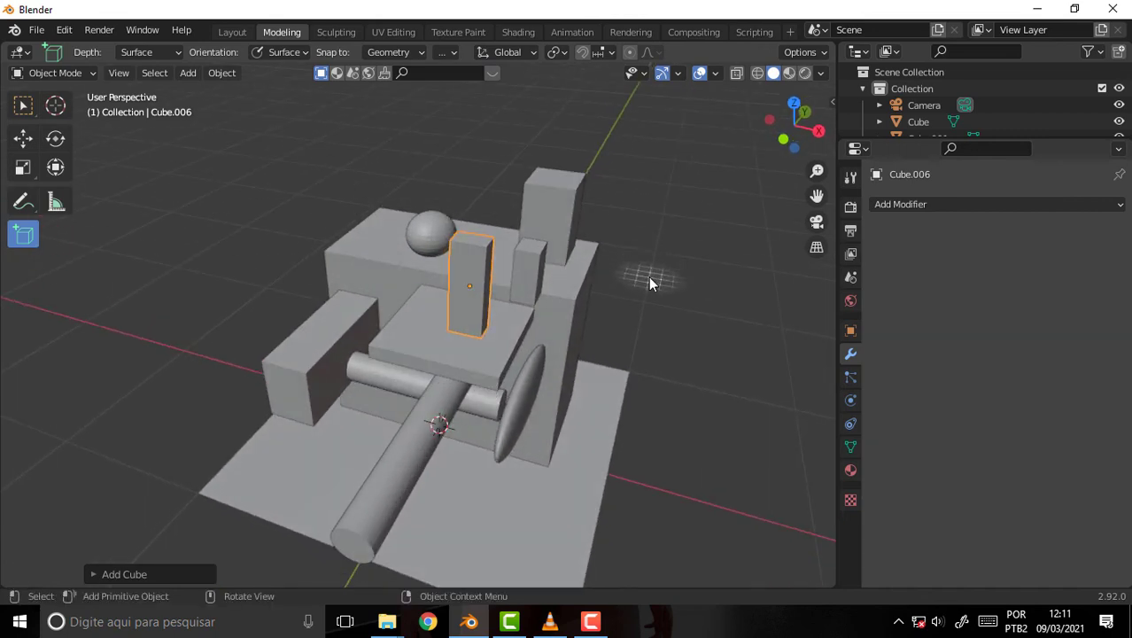
scroll(665, 249, "up", 3)
mouse_move(642, 246)
middle_mouse_down()
mouse_move(429, 245)
mouse_move(675, 248)
mouse_move(669, 285)
mouse_move(653, 283)
mouse_move(643, 231)
middle_mouse_up()
scroll(661, 249, "up", 2)
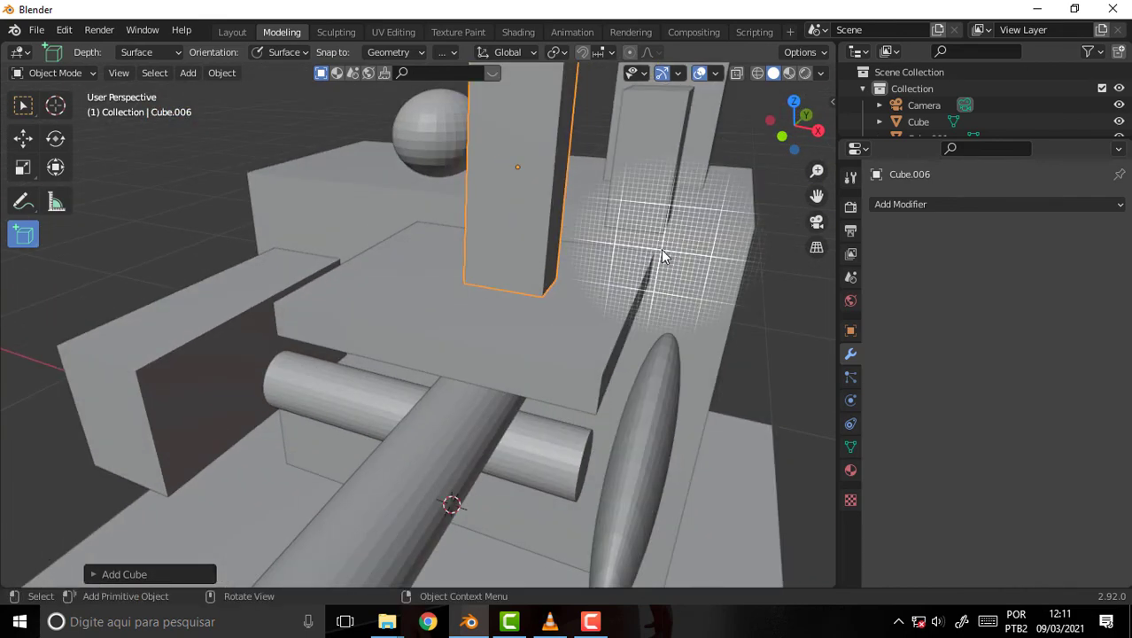
scroll(661, 249, "down", 3)
scroll(662, 250, "up", 2)
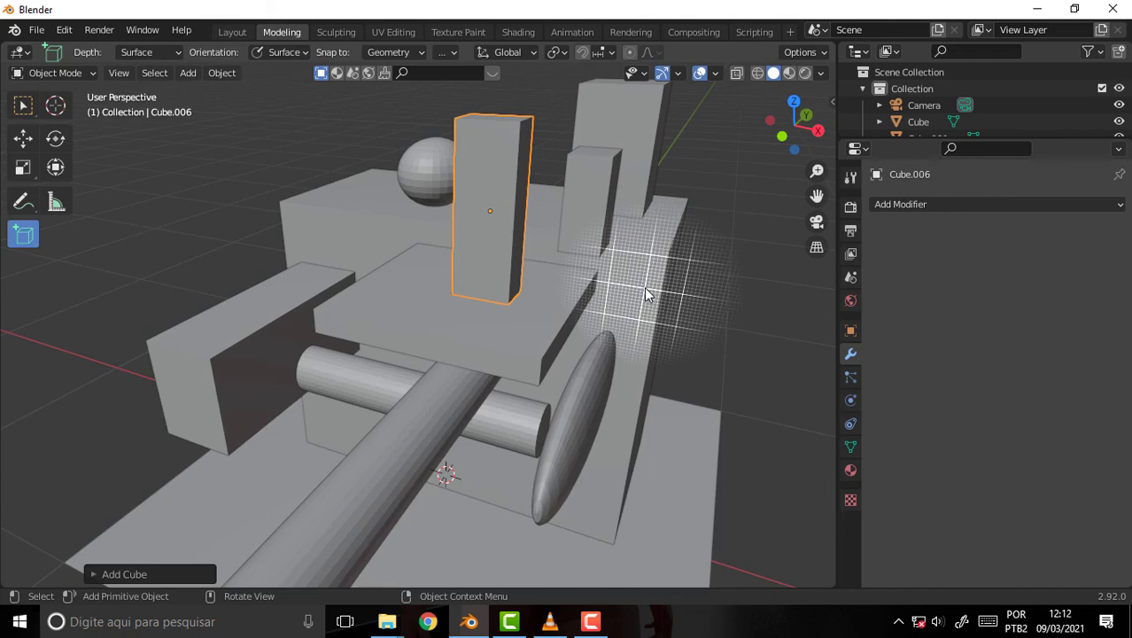
mouse_move(645, 292)
middle_mouse_down()
mouse_move(374, 299)
mouse_move(637, 321)
mouse_move(571, 333)
mouse_move(669, 303)
mouse_move(639, 299)
mouse_move(633, 279)
middle_mouse_up()
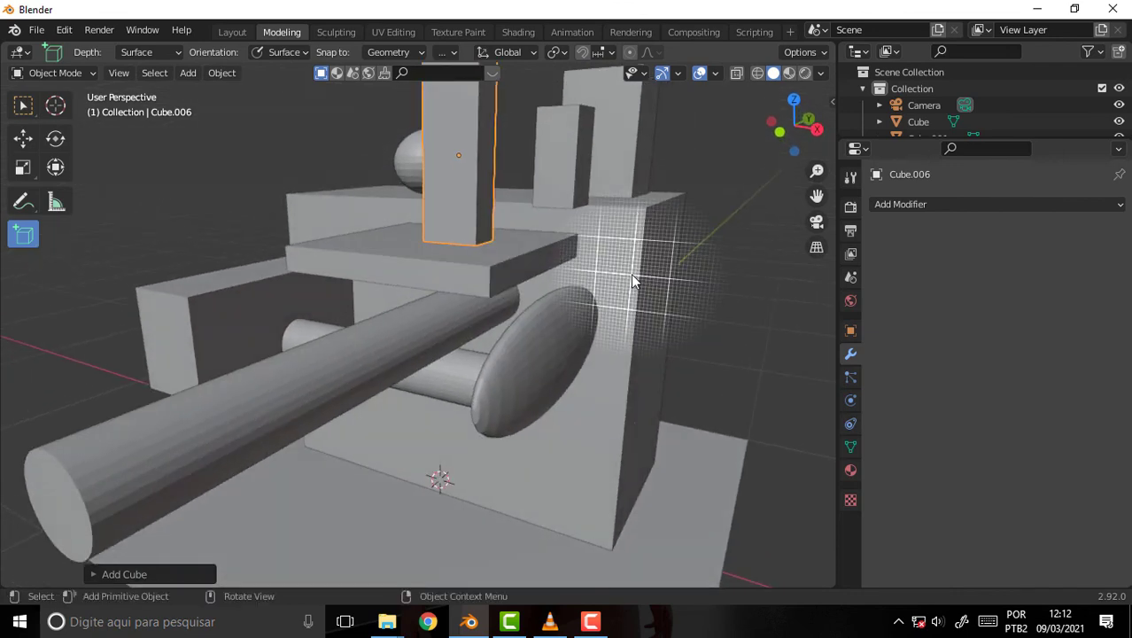